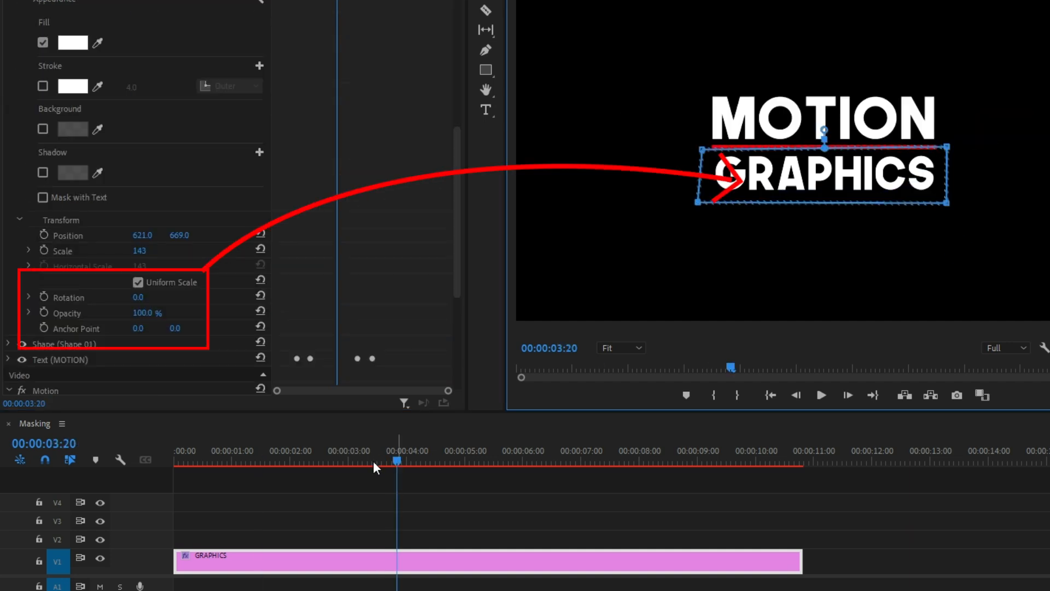
pyautogui.moveTo(373, 461); pyautogui.dragTo(264, 470)
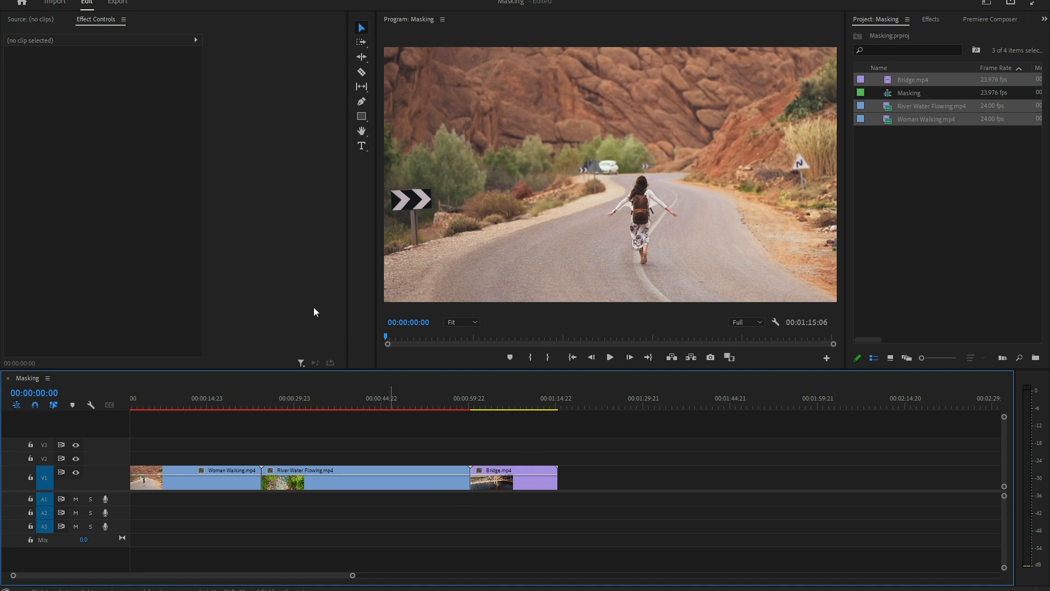
# - Add an ellipse opacity mask to the Woman Walking clip and position it so the walking woman is centred inside
pyautogui.click(92, 21)
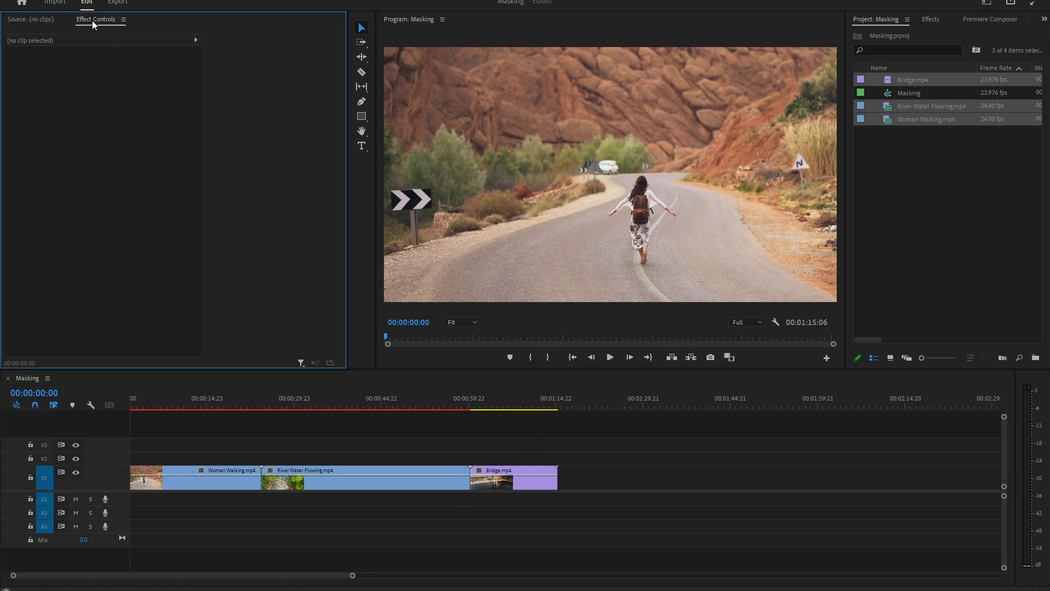
pyautogui.click(230, 480)
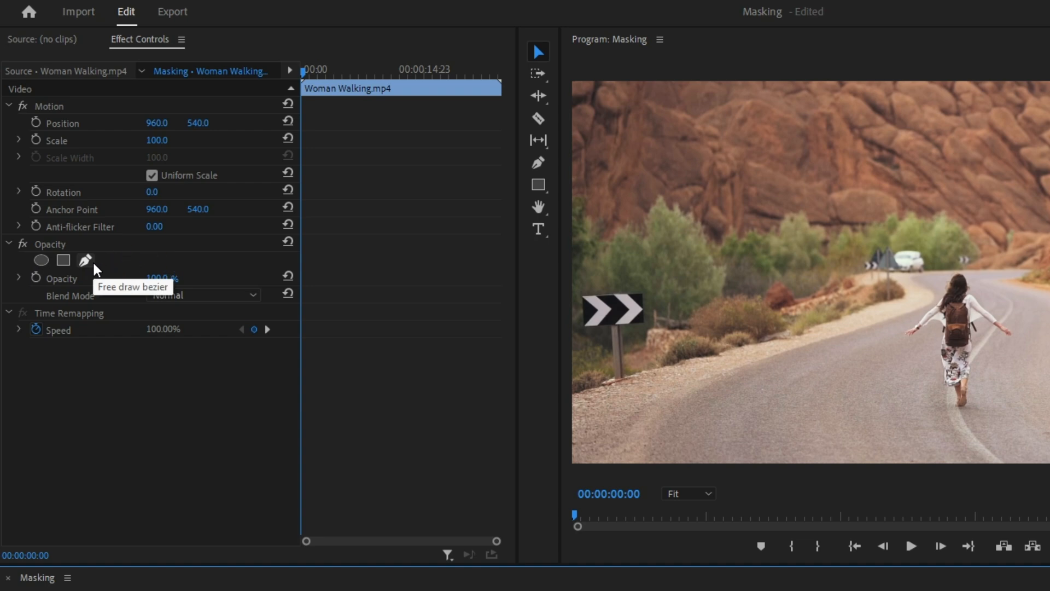
pyautogui.click(44, 264)
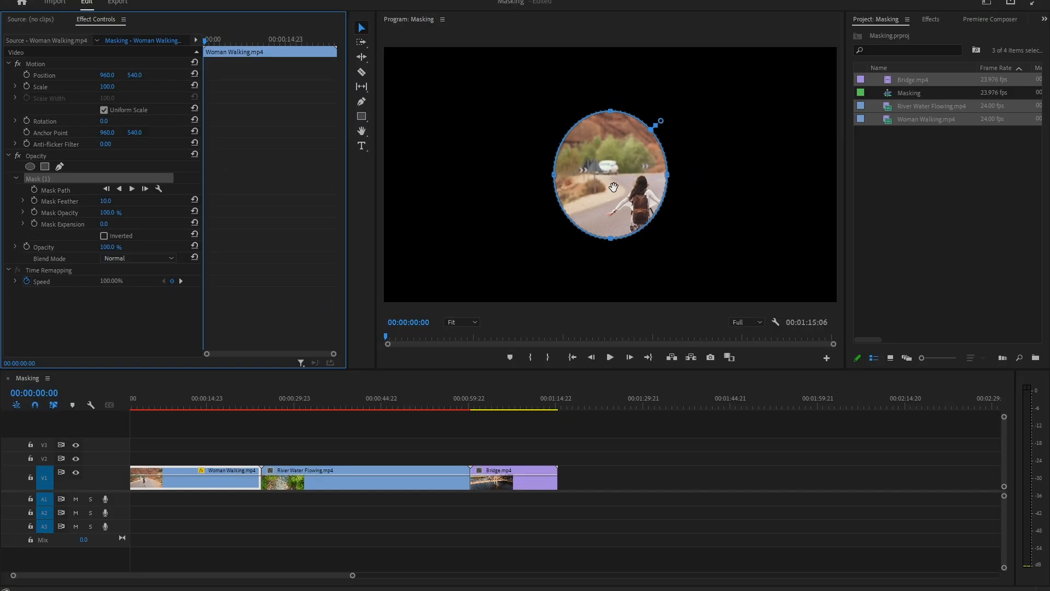
pyautogui.moveTo(613, 188); pyautogui.dragTo(620, 191)
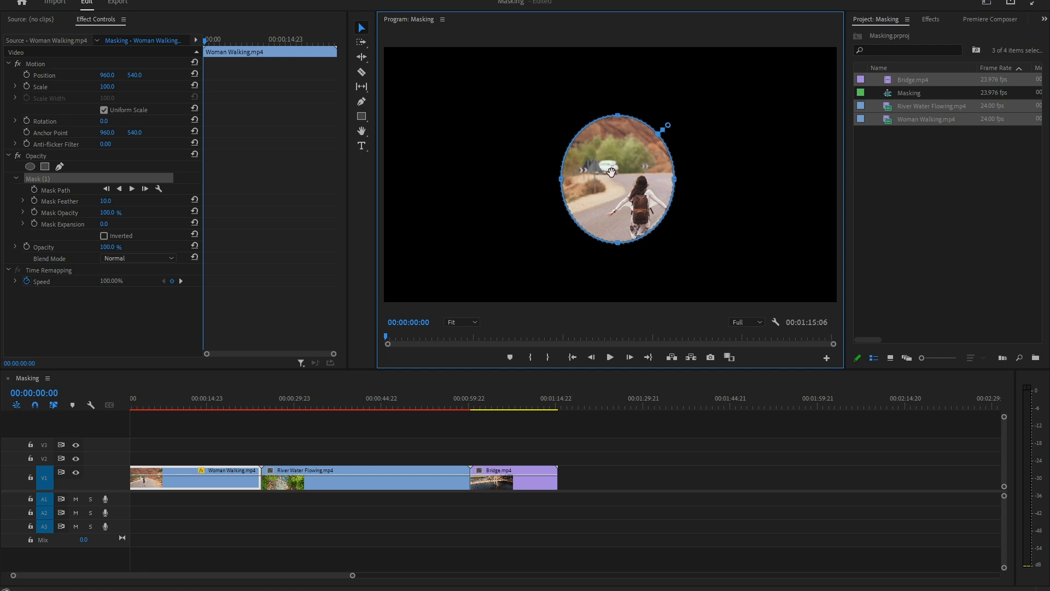
pyautogui.moveTo(611, 172); pyautogui.dragTo(625, 221)
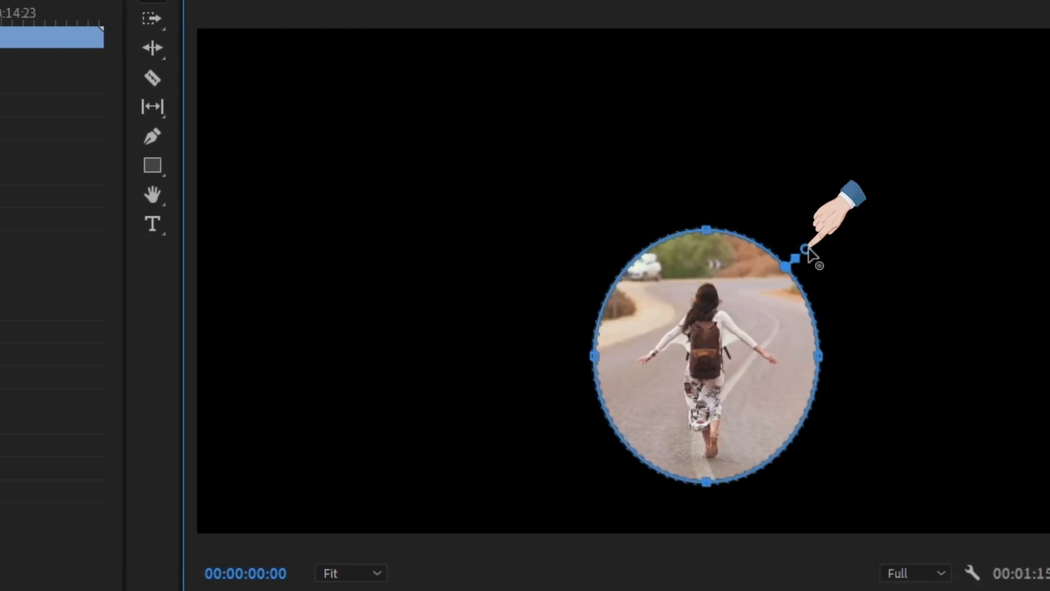
# - Experiment with a softer edge on the ellipse mask, ending with Mask Feather set to 0
pyautogui.moveTo(807, 252); pyautogui.dragTo(825, 238)
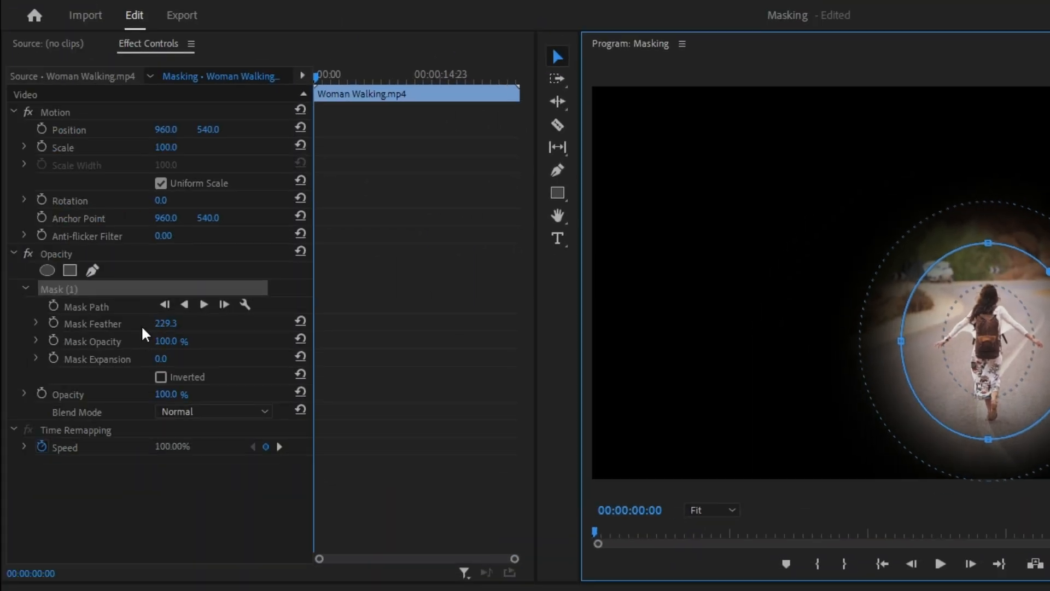
pyautogui.moveTo(168, 325); pyautogui.dragTo(130, 323)
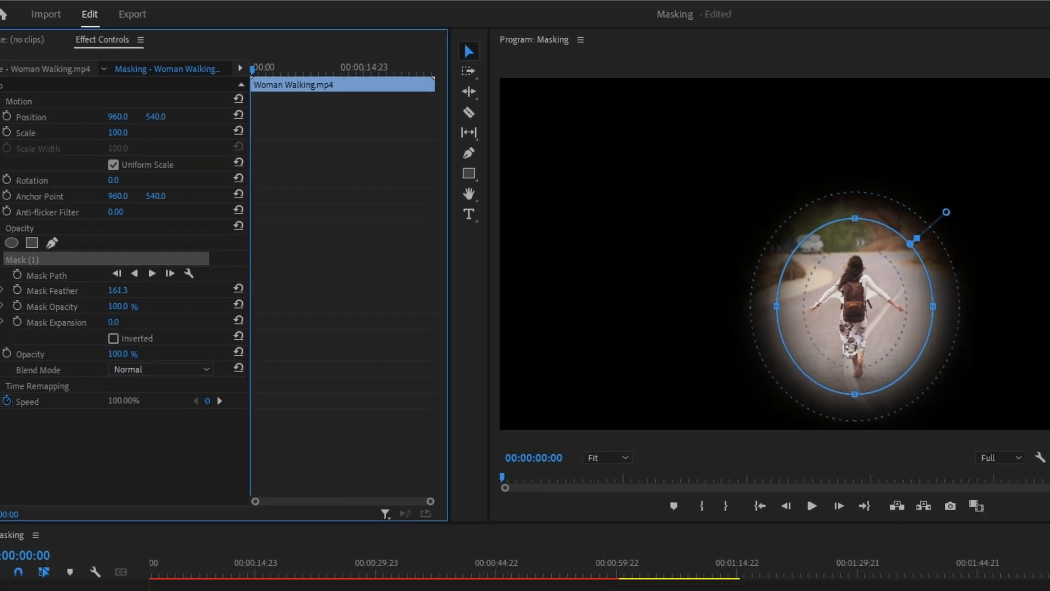
pyautogui.moveTo(118, 290); pyautogui.dragTo(30, 290)
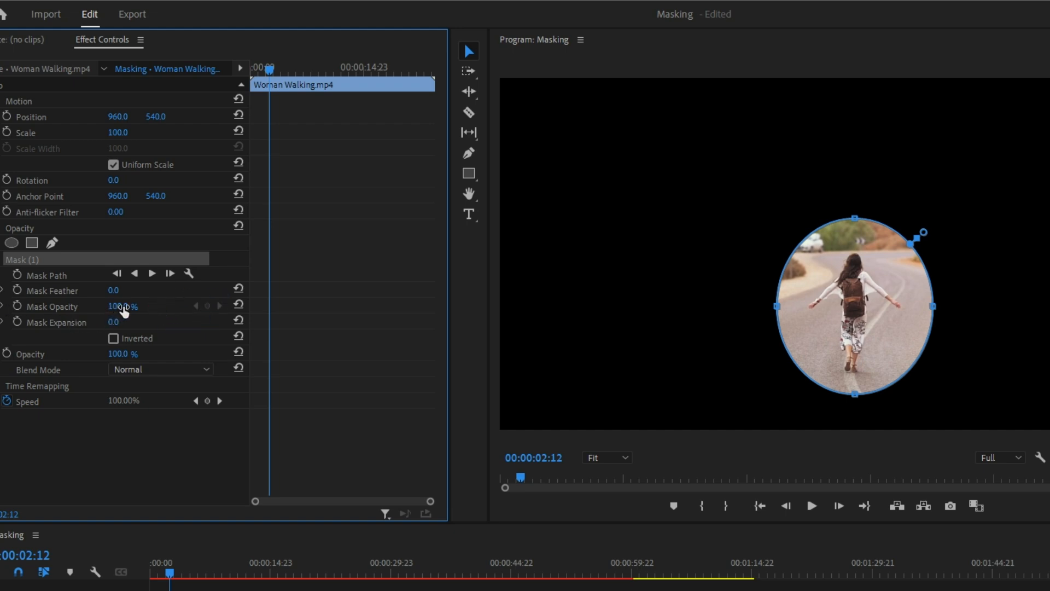
# - Animate the ellipse mask's Mask Expansion with keyframes from 0 at 00:00:02:12 to 1189 at 00:00:19:00
pyautogui.moveTo(124, 309)
pyautogui.mouseDown()
pyautogui.moveTo(87, 309)
pyautogui.moveTo(129, 308)
pyautogui.mouseUp()
pyautogui.click(18, 322)
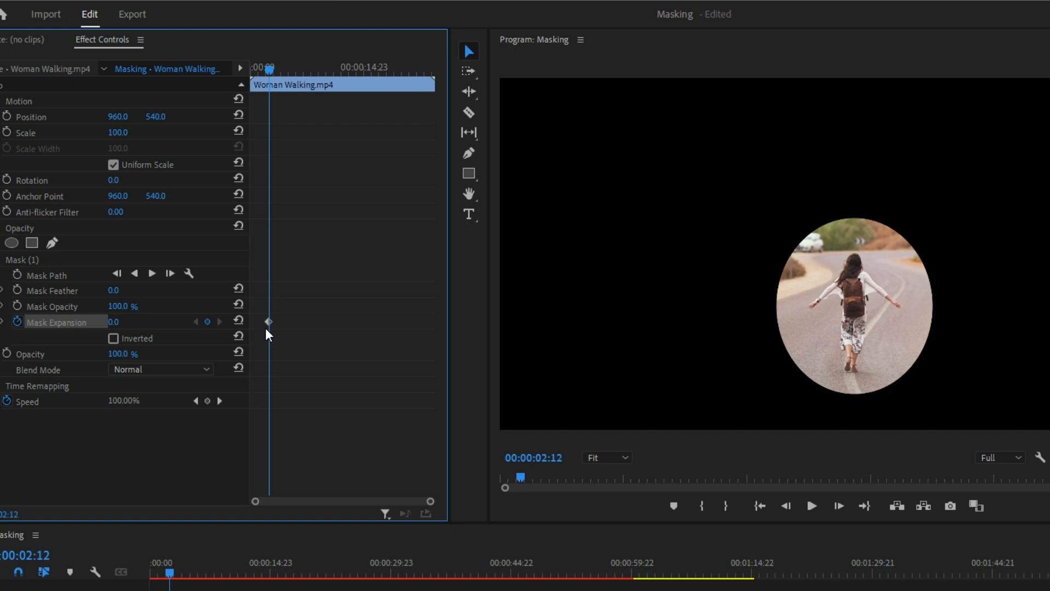
pyautogui.moveTo(263, 80); pyautogui.dragTo(391, 98)
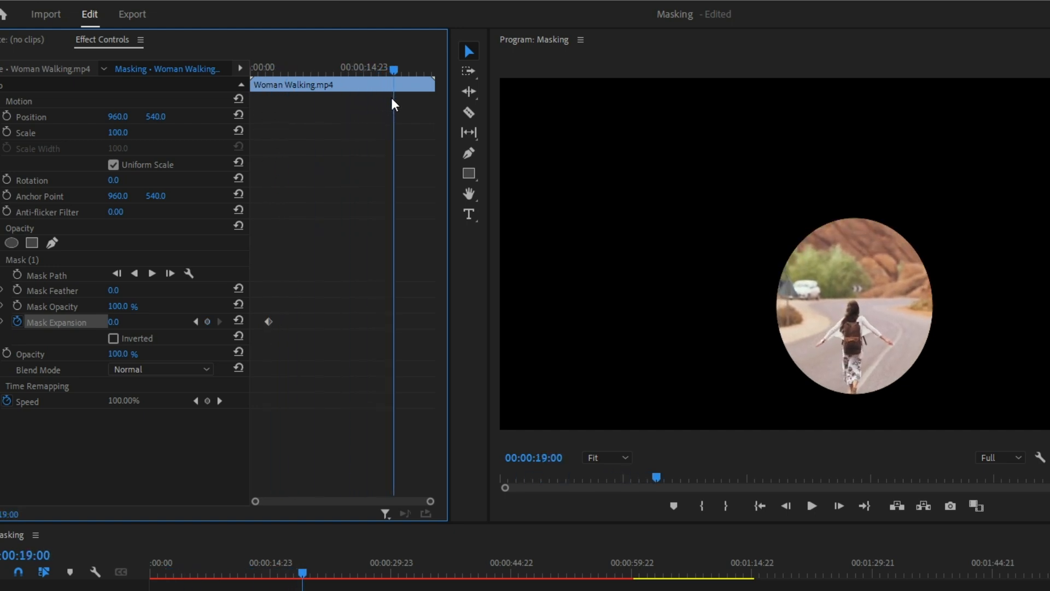
pyautogui.click(115, 322)
pyautogui.write('240')
pyautogui.press('Return')
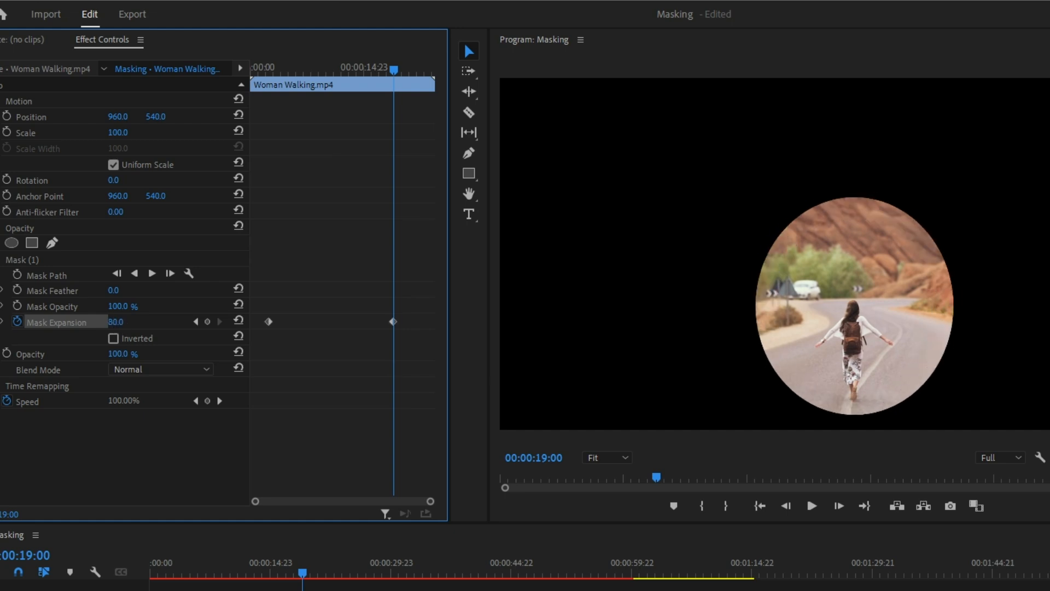
pyautogui.moveTo(118, 322); pyautogui.dragTo(637, 322)
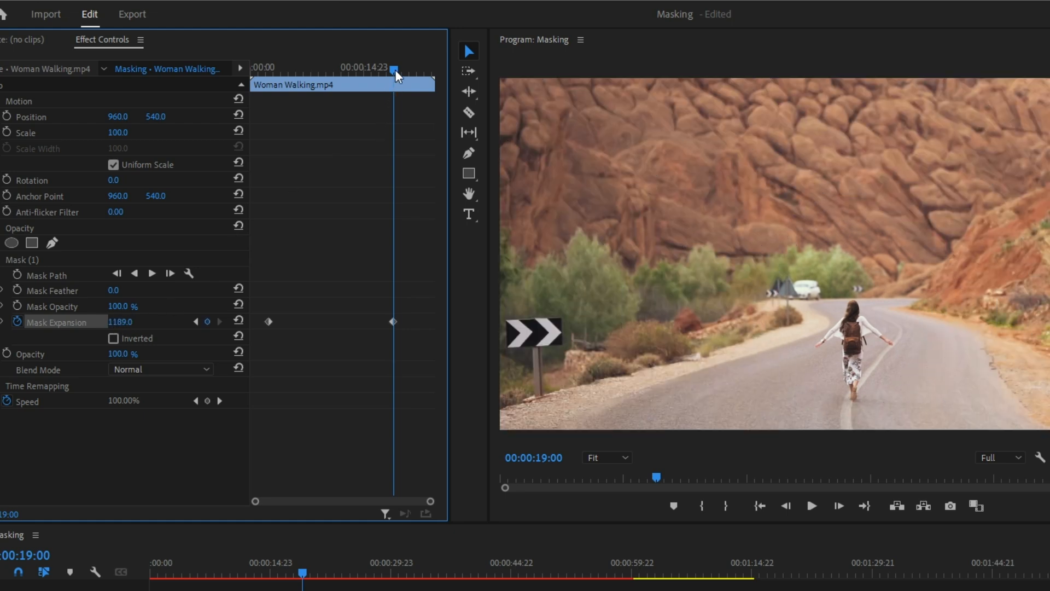
# - Play back the expanding ellipse mask animation from 00:00:02:00
pyautogui.moveTo(393, 70); pyautogui.dragTo(267, 100)
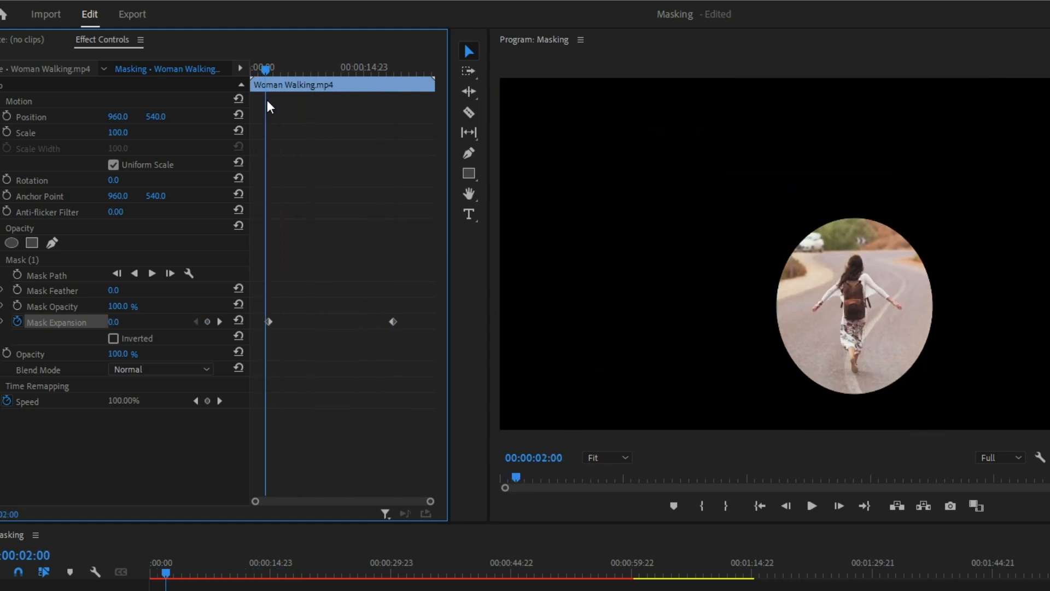
pyautogui.press('space')
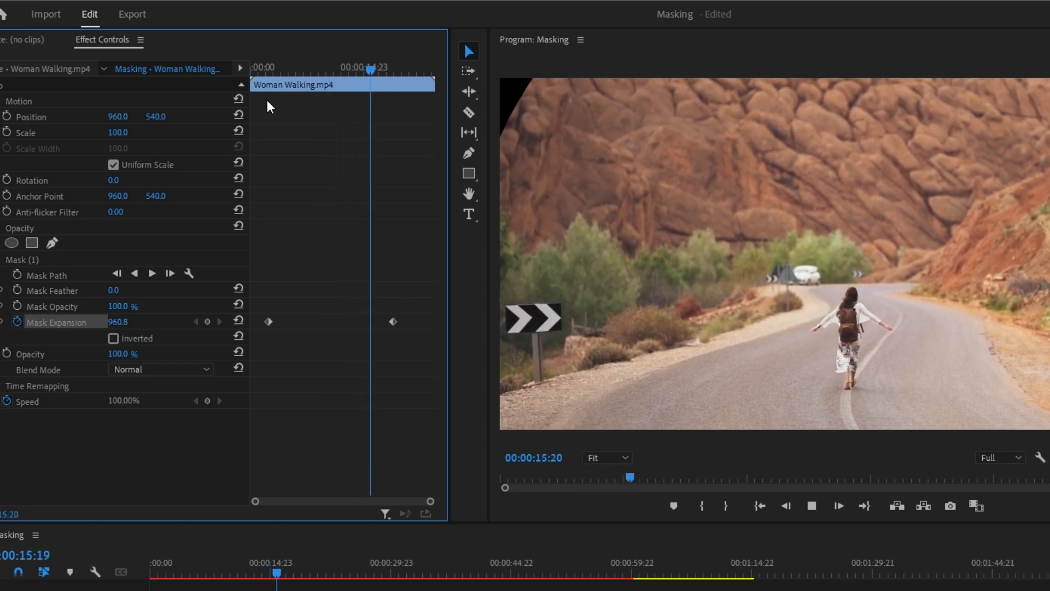
pyautogui.press('space')
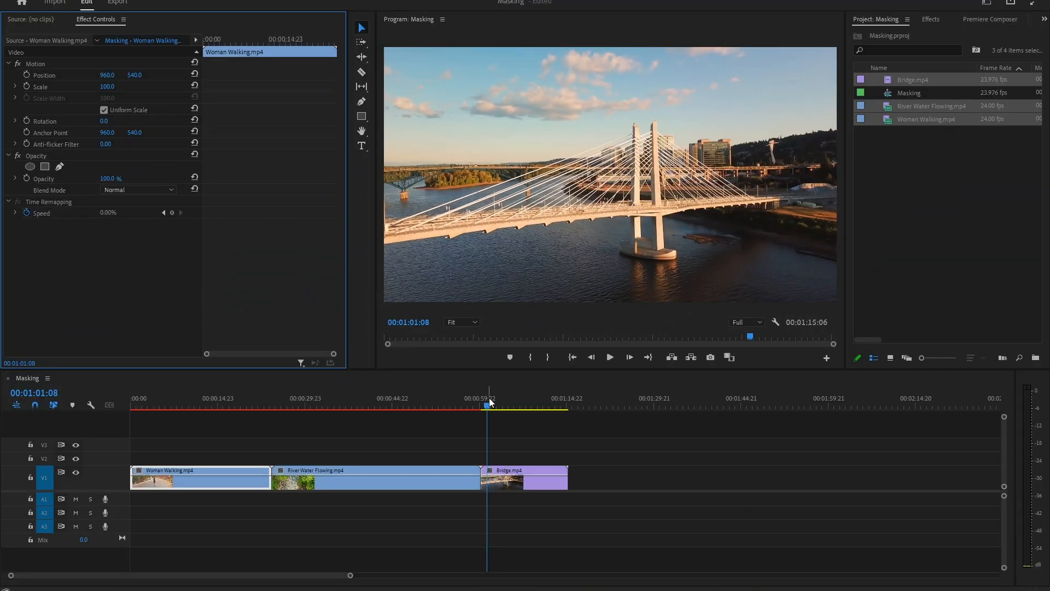
# - Add a rectangular opacity mask to the Bridge clip, reshape it into a full-height trapezoid wider at the top, and set Mask Feather to 0
pyautogui.click(488, 406)
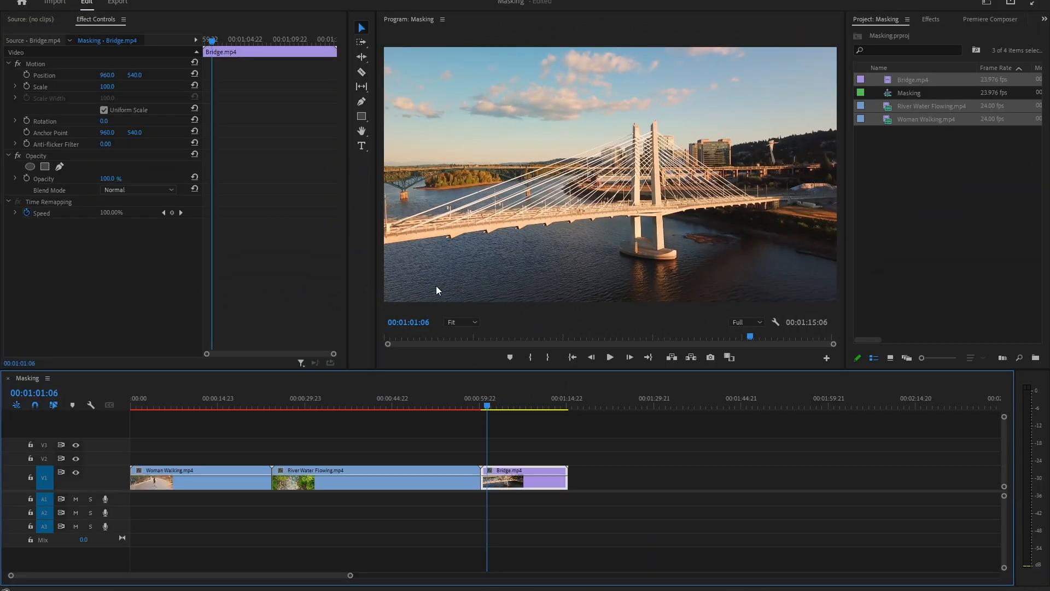
pyautogui.click(45, 166)
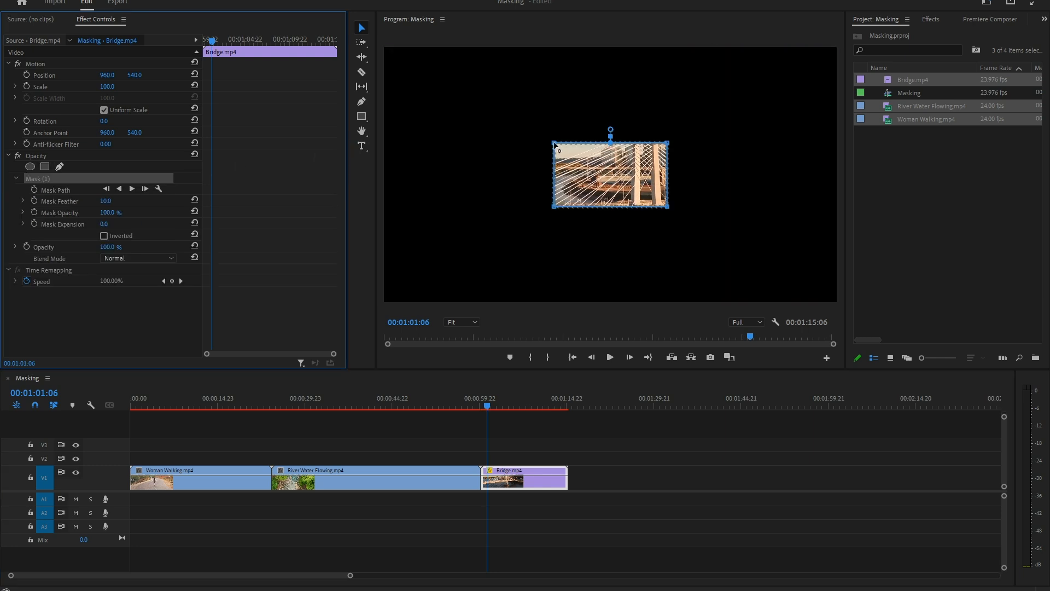
pyautogui.moveTo(555, 144); pyautogui.dragTo(554, 42)
pyautogui.moveTo(667, 143); pyautogui.dragTo(668, 42)
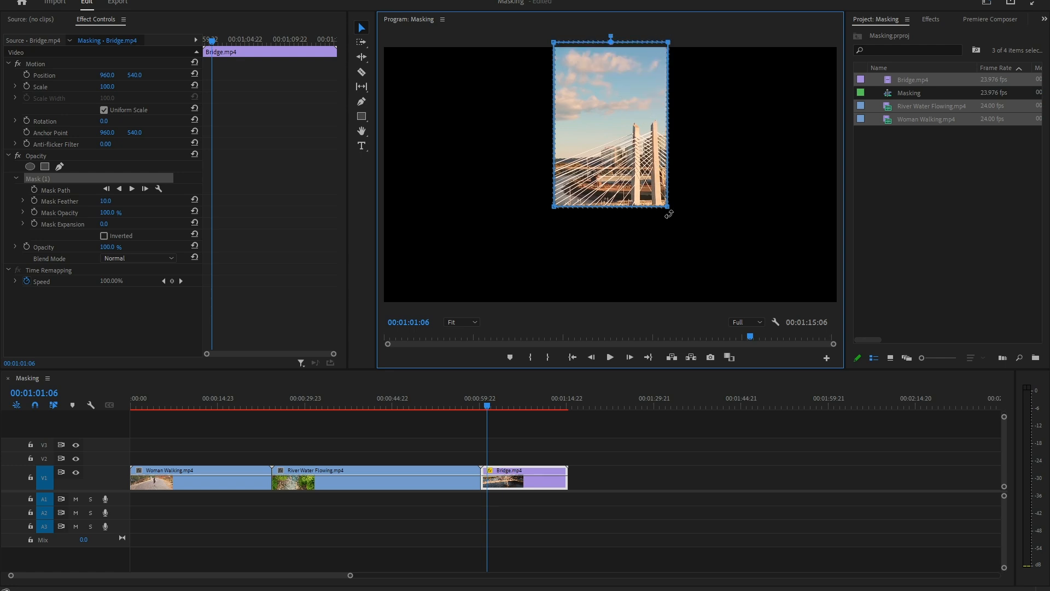
pyautogui.moveTo(553, 206); pyautogui.dragTo(558, 312)
pyautogui.moveTo(668, 42); pyautogui.dragTo(701, 42)
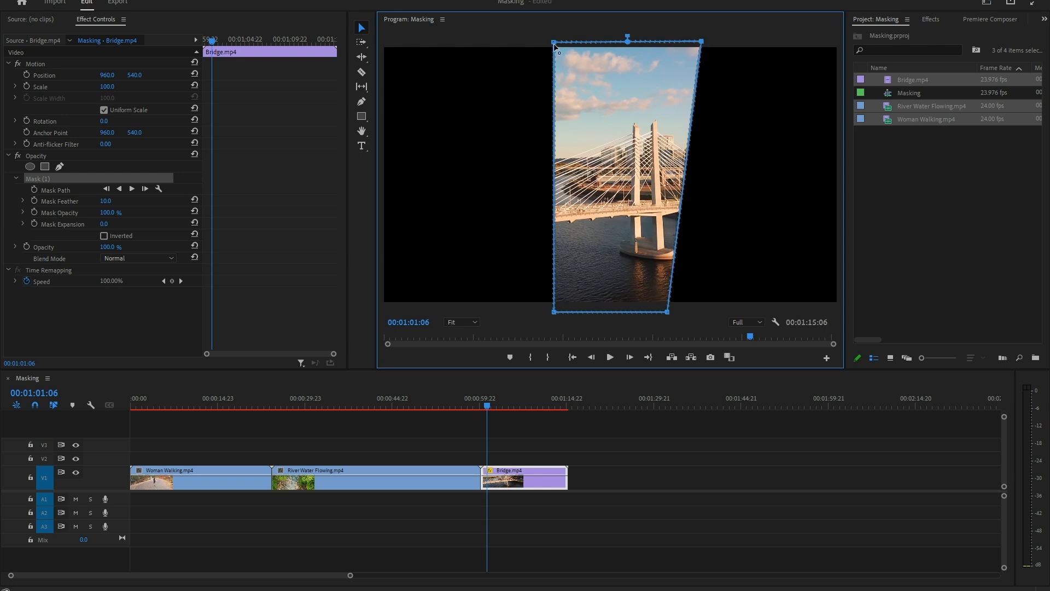
pyautogui.moveTo(553, 42); pyautogui.dragTo(517, 41)
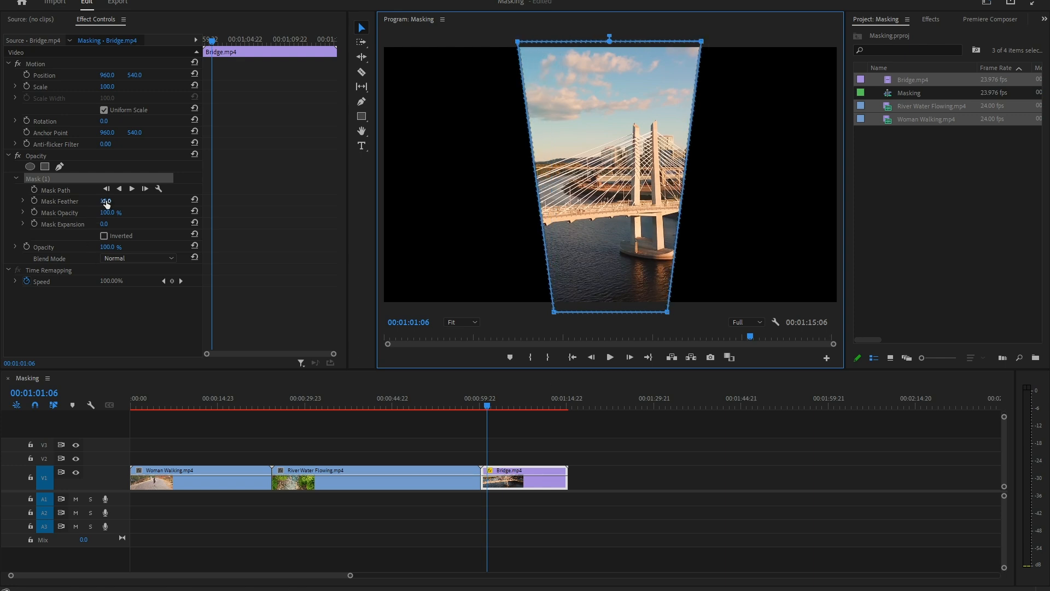
pyautogui.moveTo(105, 200); pyautogui.dragTo(87, 200)
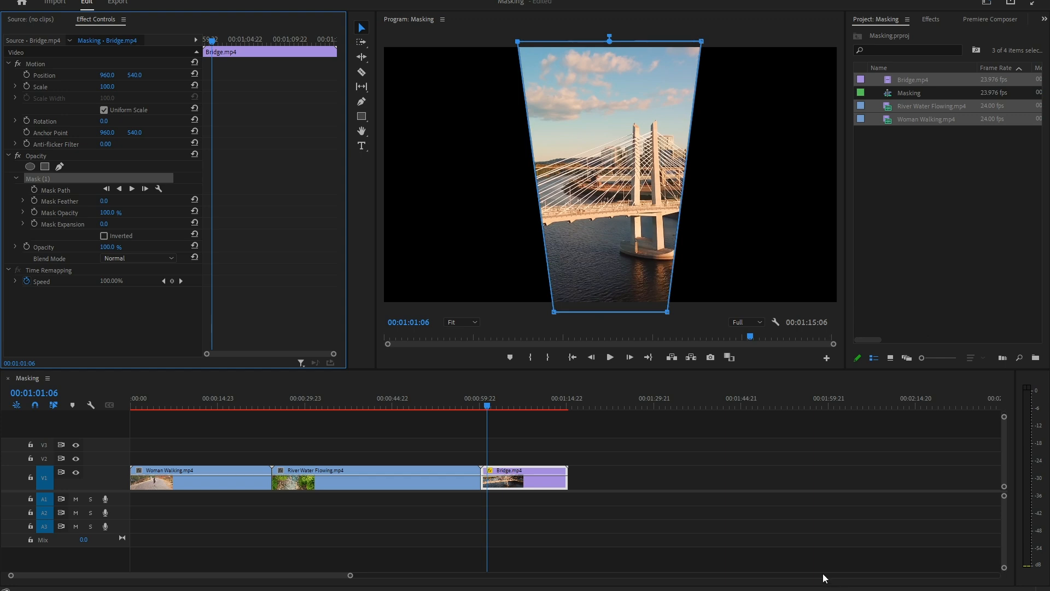
# - Stack the clips with aligned starts: River Water Flowing on V2, Woman Walking on V3 and Bridge on V4
pyautogui.moveTo(419, 482); pyautogui.dragTo(623, 457)
pyautogui.moveTo(228, 476); pyautogui.dragTo(580, 443)
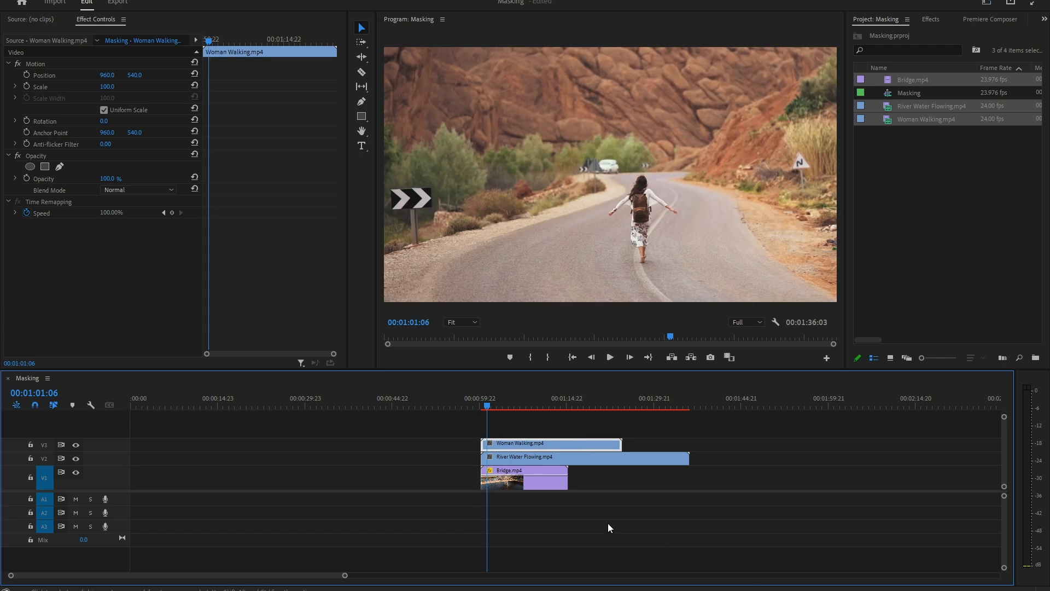
pyautogui.moveTo(533, 487); pyautogui.dragTo(547, 436)
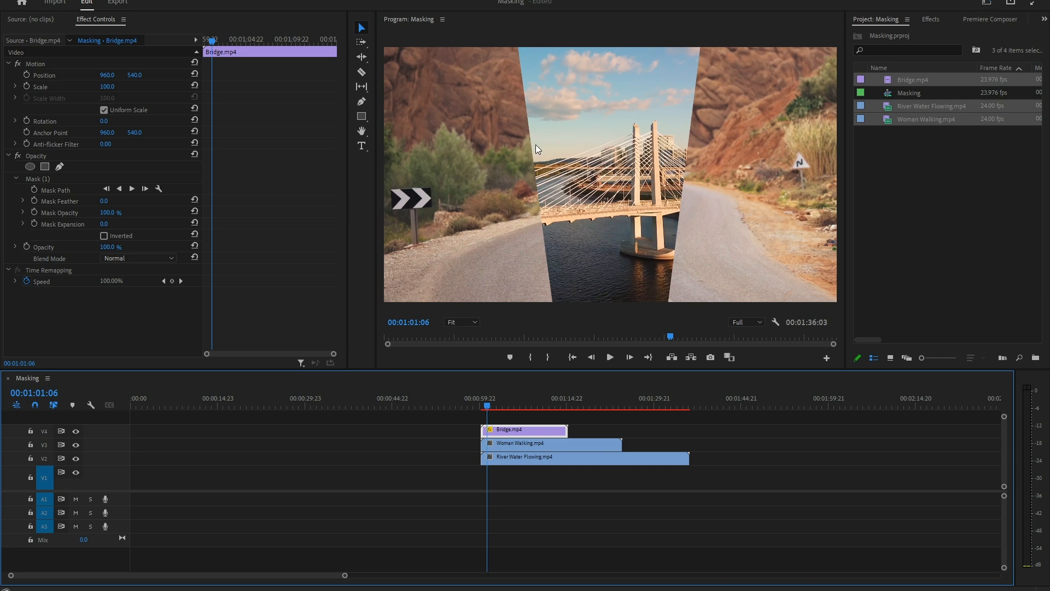
# - Set the horizontal position of the Woman Walking clip to 239 and of the River Water Flowing clip to 1553
pyautogui.click(537, 442)
pyautogui.click(757, 232)
pyautogui.click(549, 443)
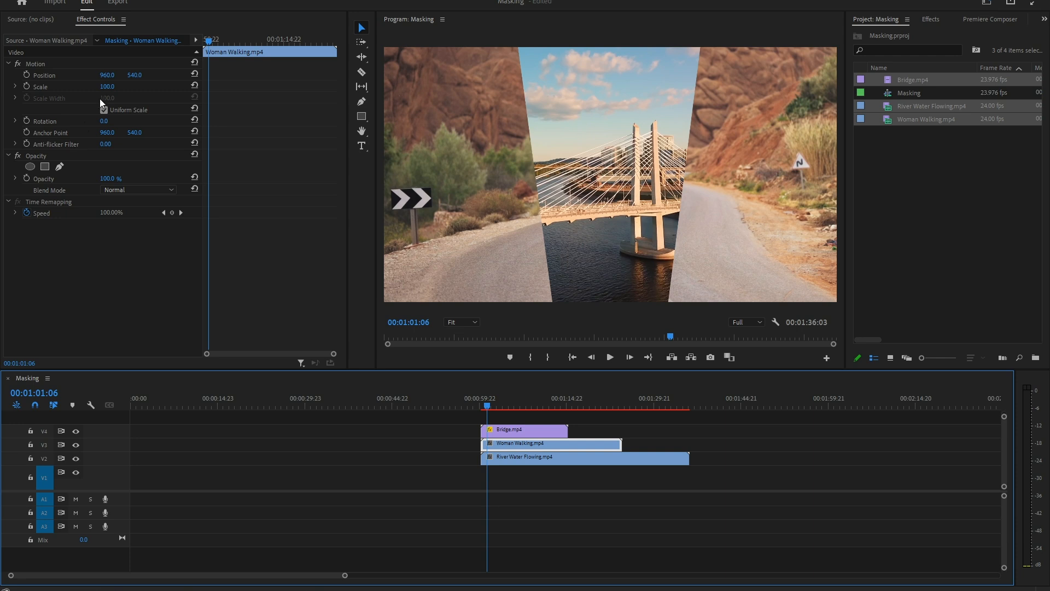
pyautogui.moveTo(108, 75); pyautogui.dragTo(33, 76)
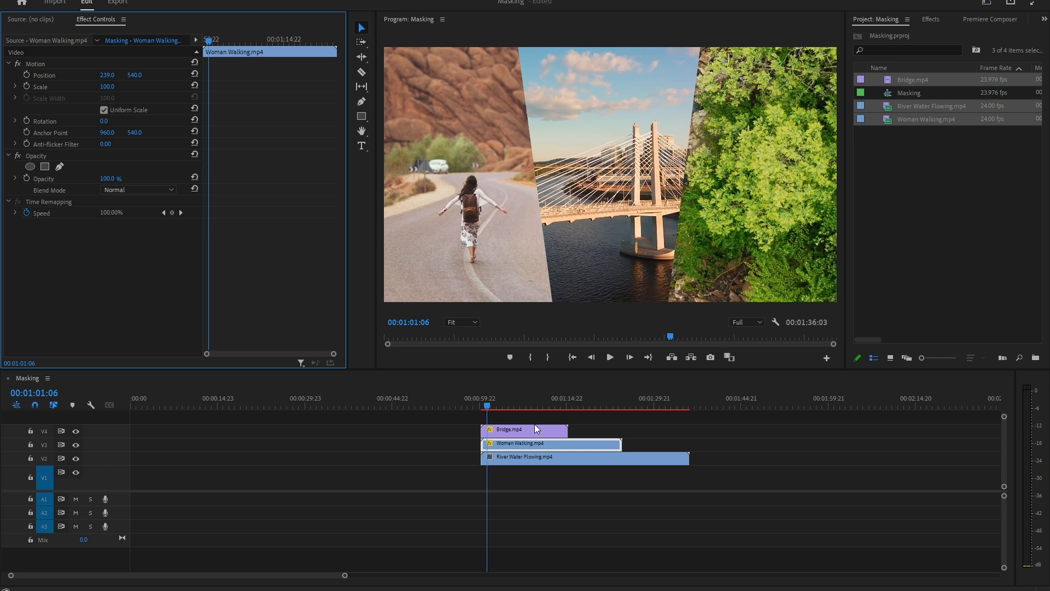
pyautogui.click(542, 461)
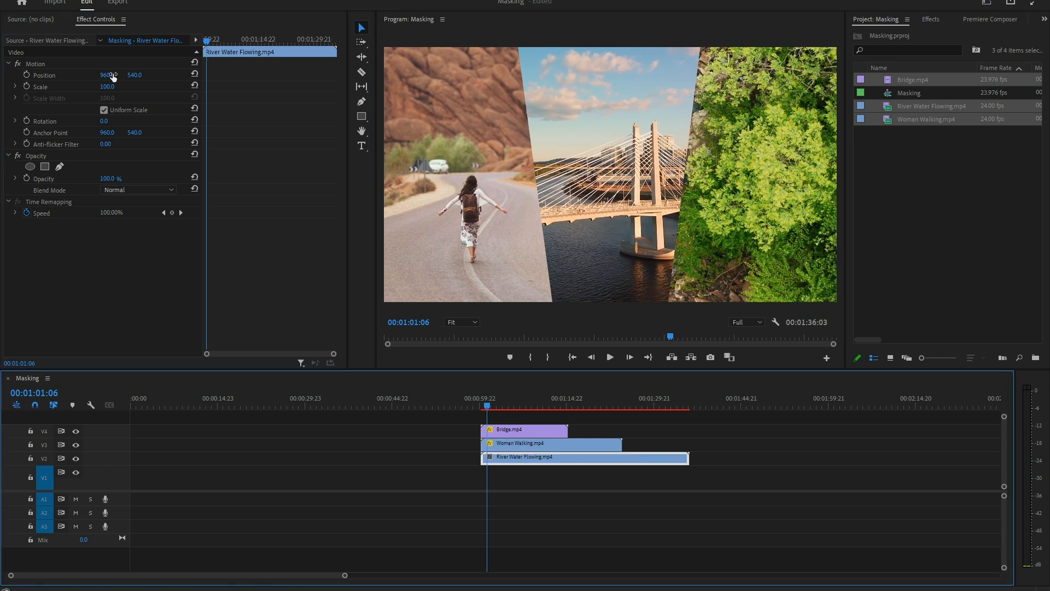
pyautogui.moveTo(107, 75); pyautogui.dragTo(113, 77)
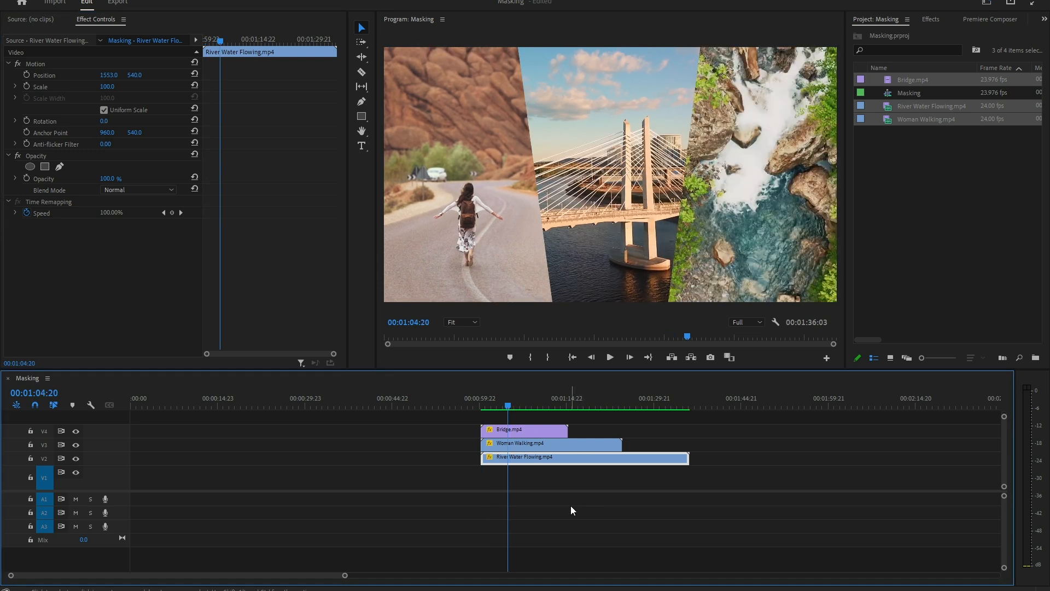
# - Delete the three stacked clips from the sequence, with the playhead at 00:01:02:22
pyautogui.click(570, 505)
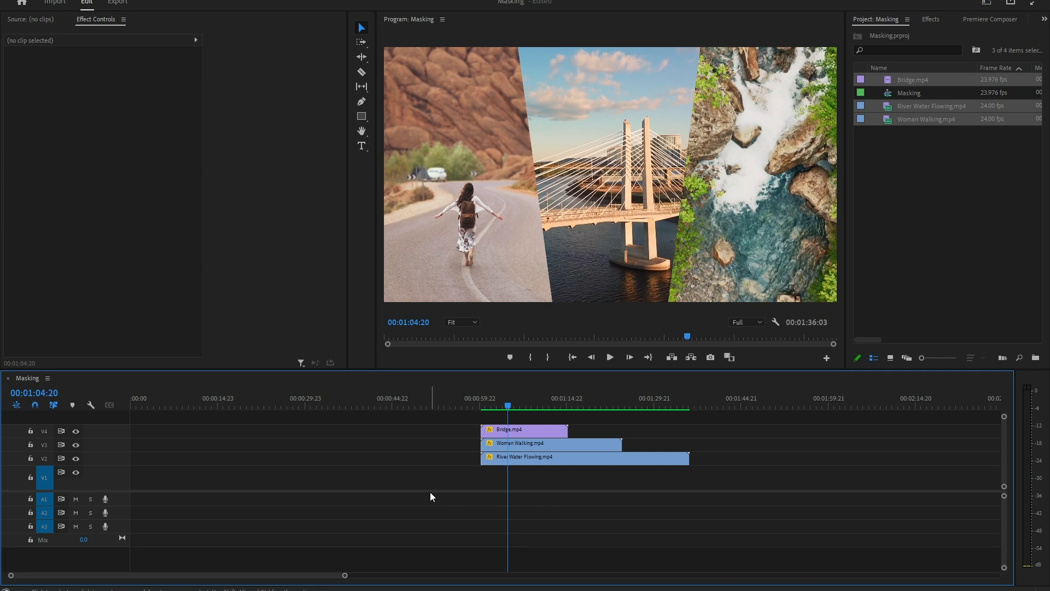
pyautogui.moveTo(424, 488); pyautogui.dragTo(601, 420)
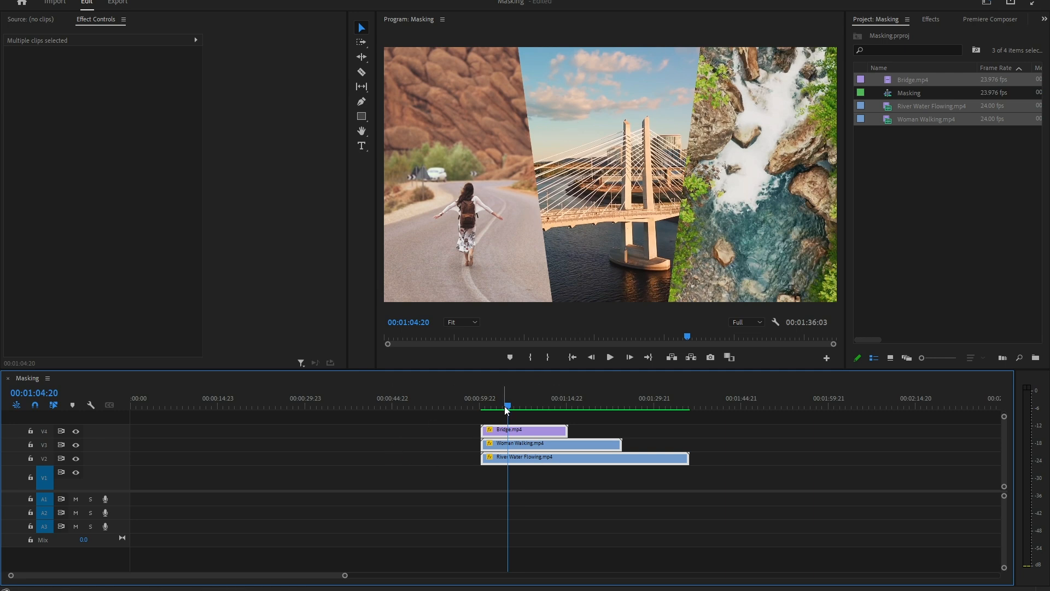
pyautogui.moveTo(505, 406); pyautogui.dragTo(494, 408)
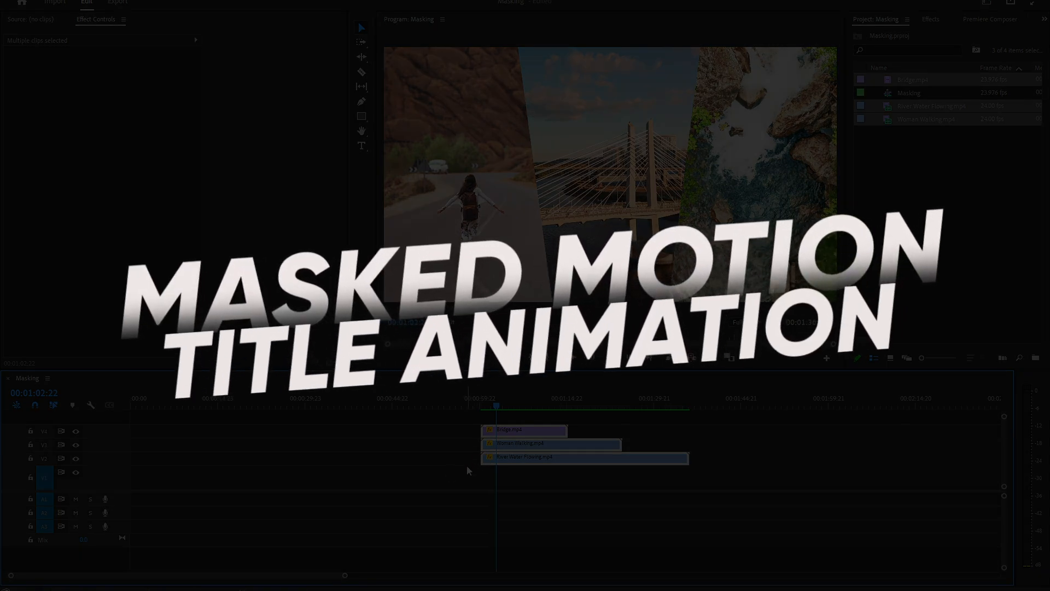
pyautogui.press('Delete')
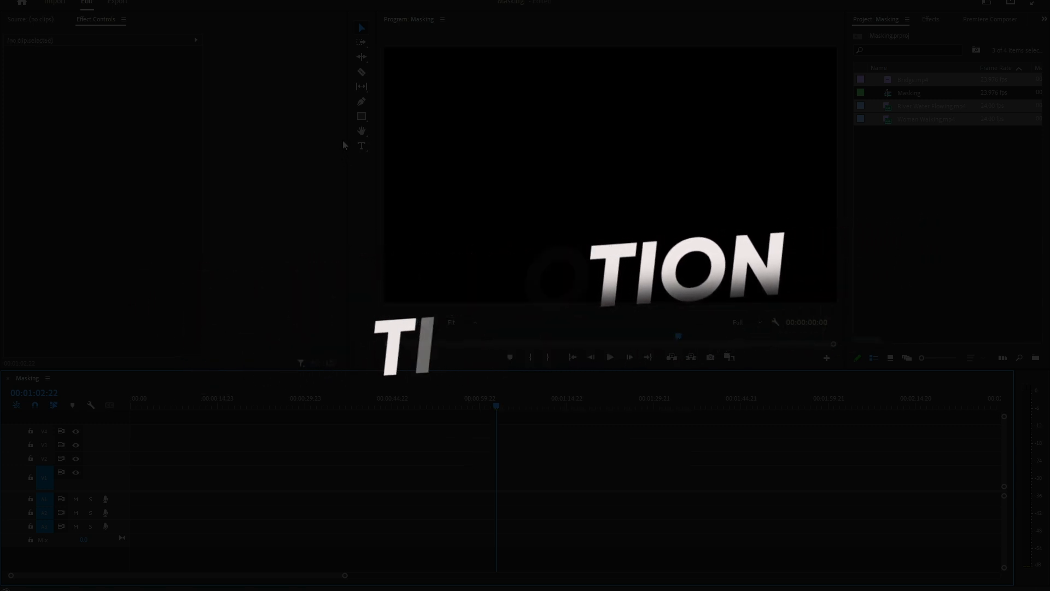
# - Create a text graphic reading MOTION near the middle of the frame at 00:01:02:22
pyautogui.click(361, 145)
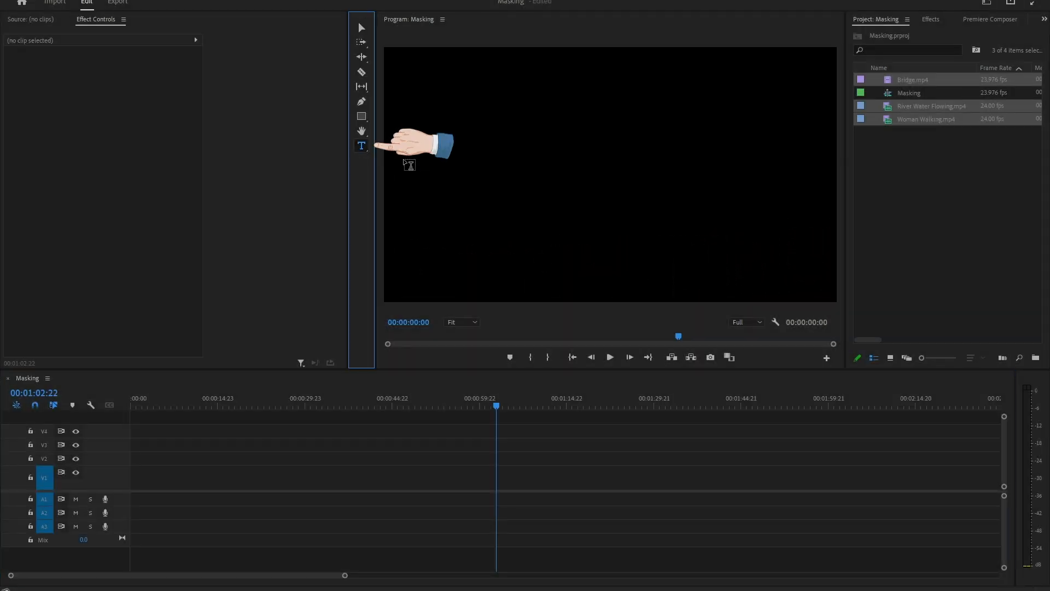
pyautogui.click(567, 170)
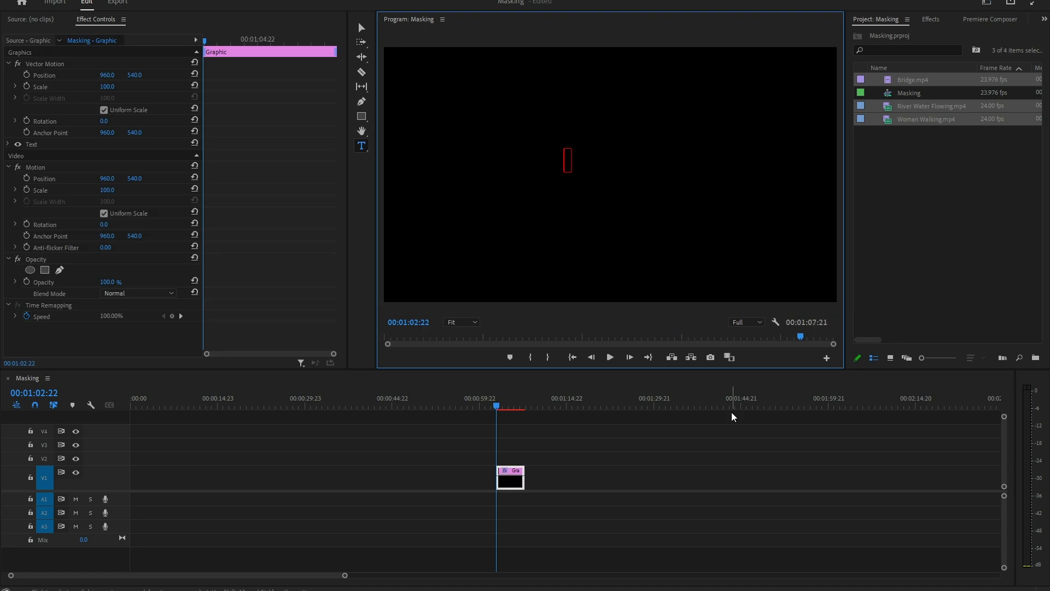
pyautogui.write('MOTION')
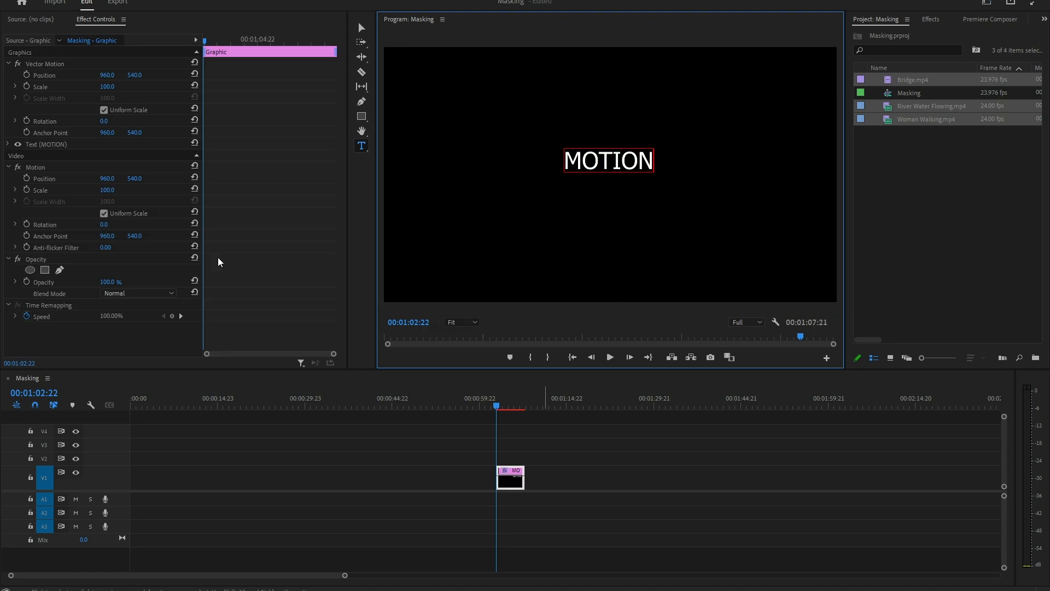
# - Set the MOTION text's font to The Next Font, then enlarge the text and centre it horizontally in the frame
pyautogui.click(361, 28)
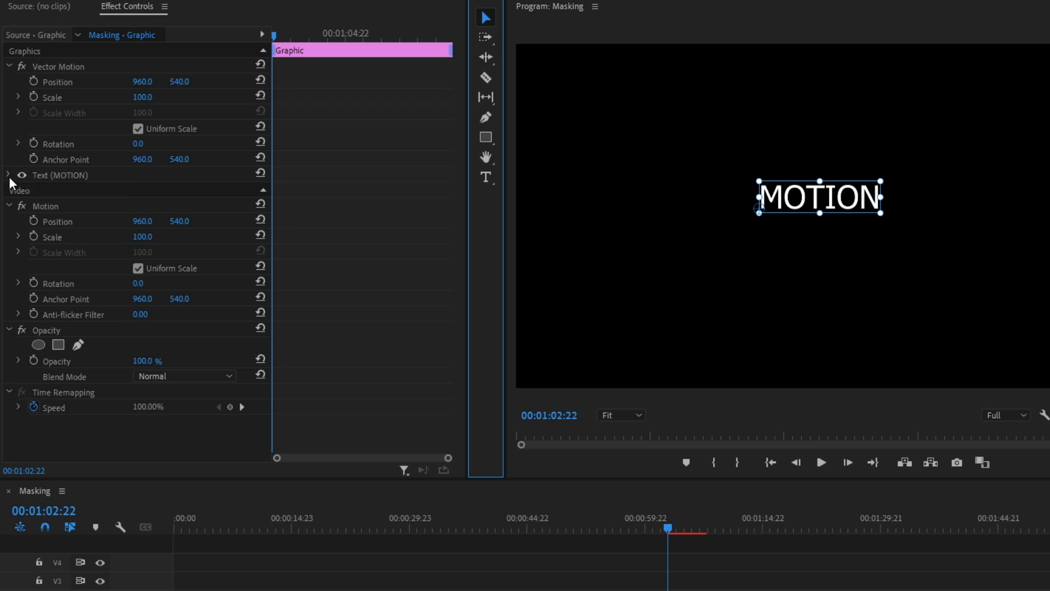
pyautogui.click(9, 175)
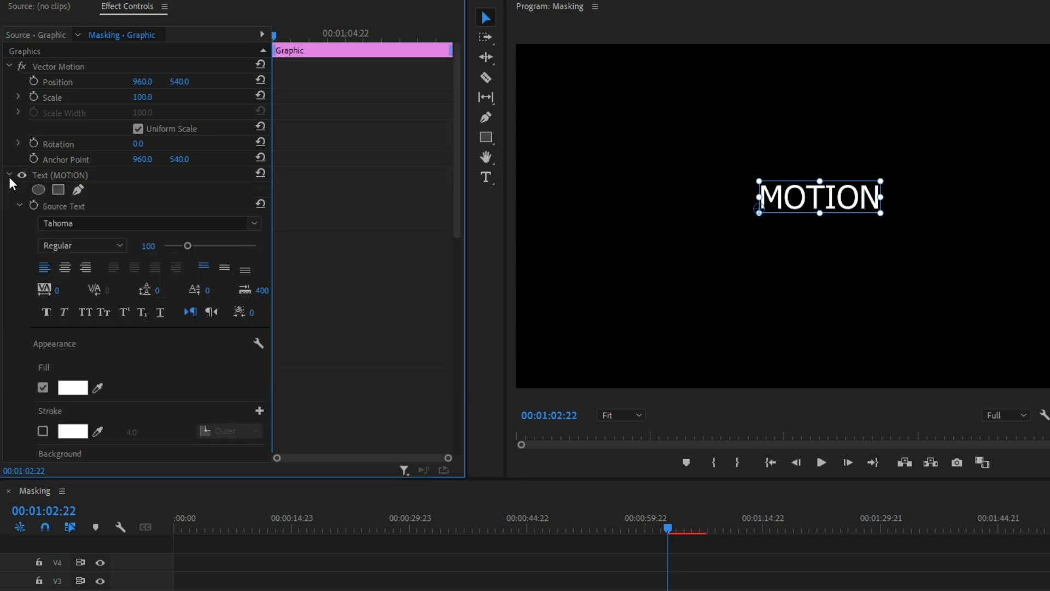
pyautogui.click(93, 224)
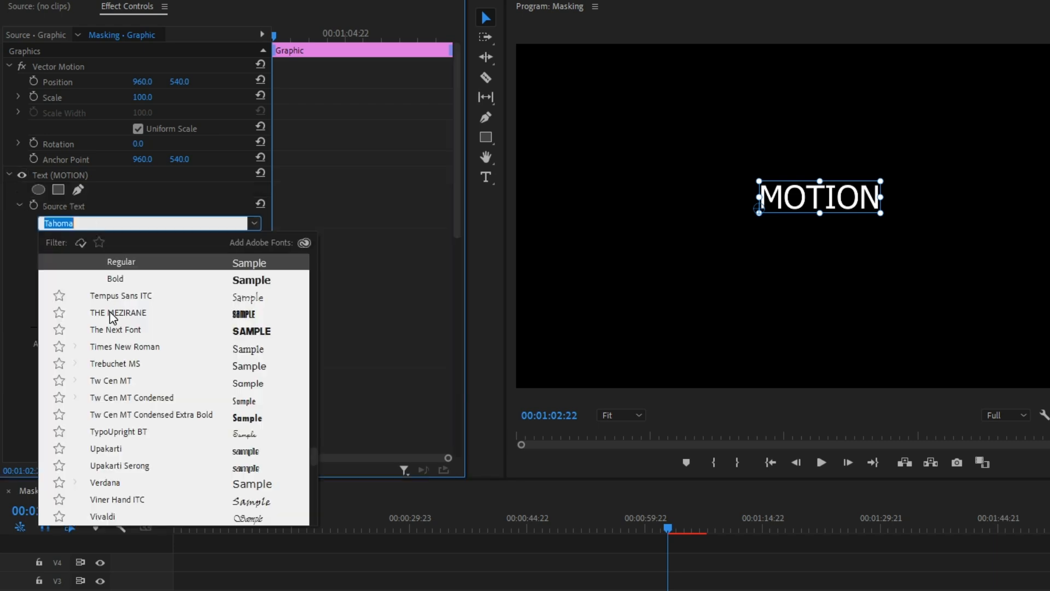
pyautogui.scroll(-7, 126, 339)
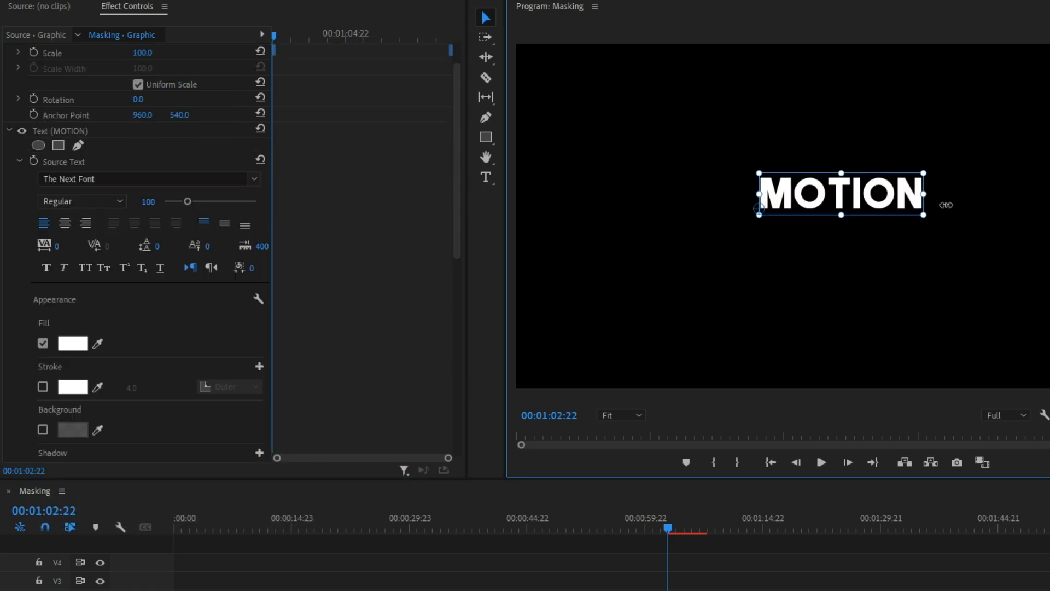
pyautogui.moveTo(867, 206); pyautogui.dragTo(937, 186)
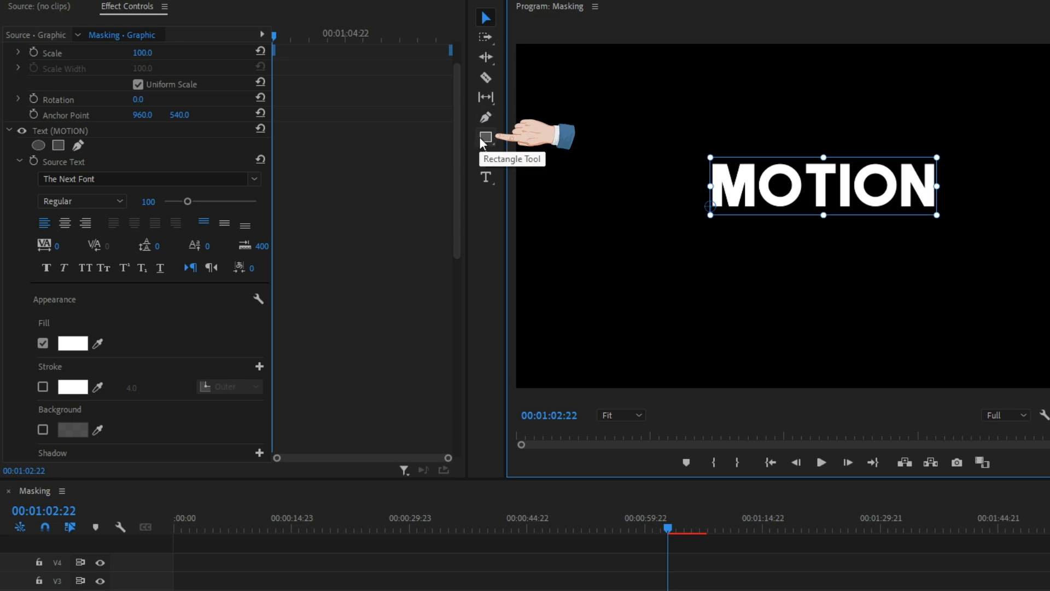
# - Draw a thin rectangle as an underline spanning the width of MOTION and fill it with red FF0101
pyautogui.click(485, 138)
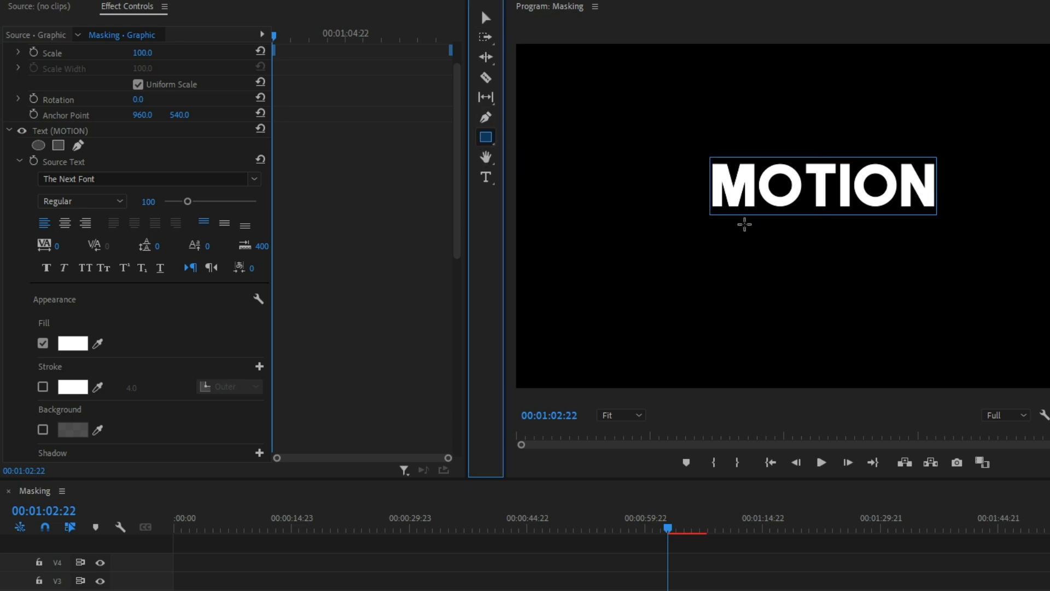
pyautogui.moveTo(712, 212)
pyautogui.mouseDown()
pyautogui.moveTo(878, 231)
pyautogui.moveTo(938, 217)
pyautogui.mouseUp()
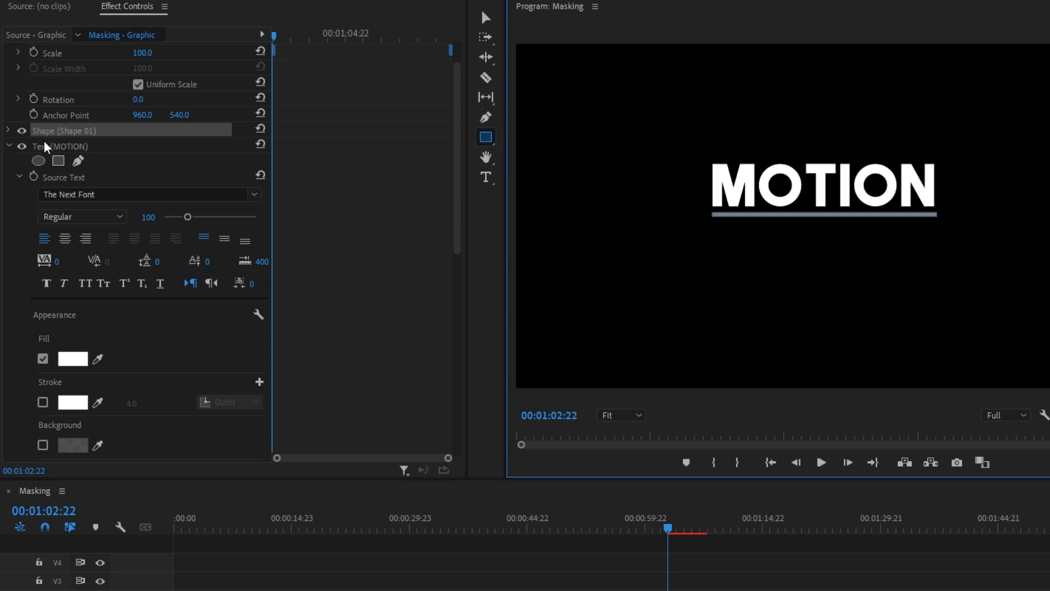
pyautogui.click(9, 145)
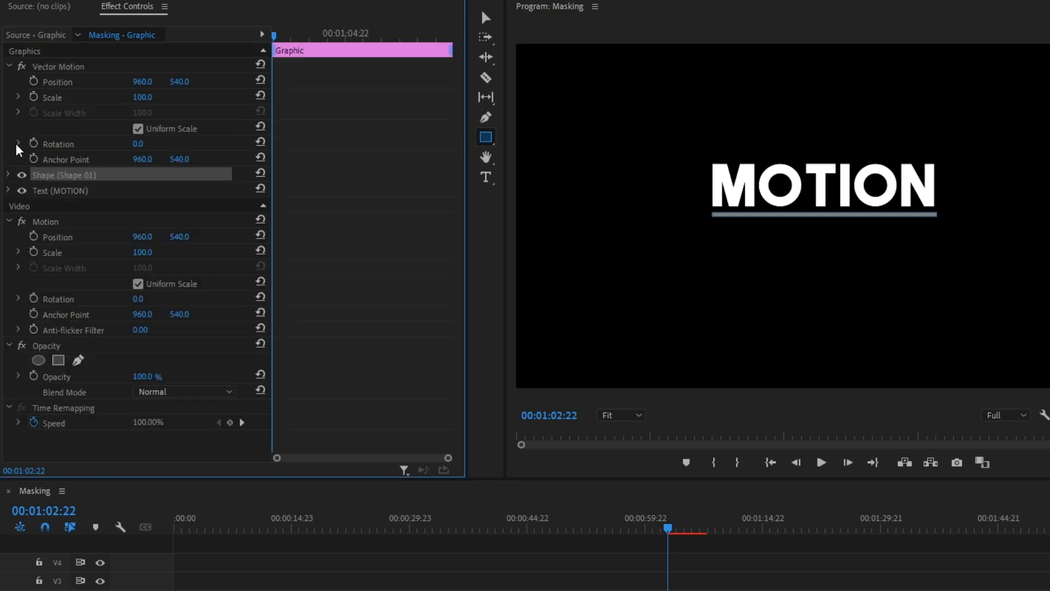
pyautogui.click(8, 175)
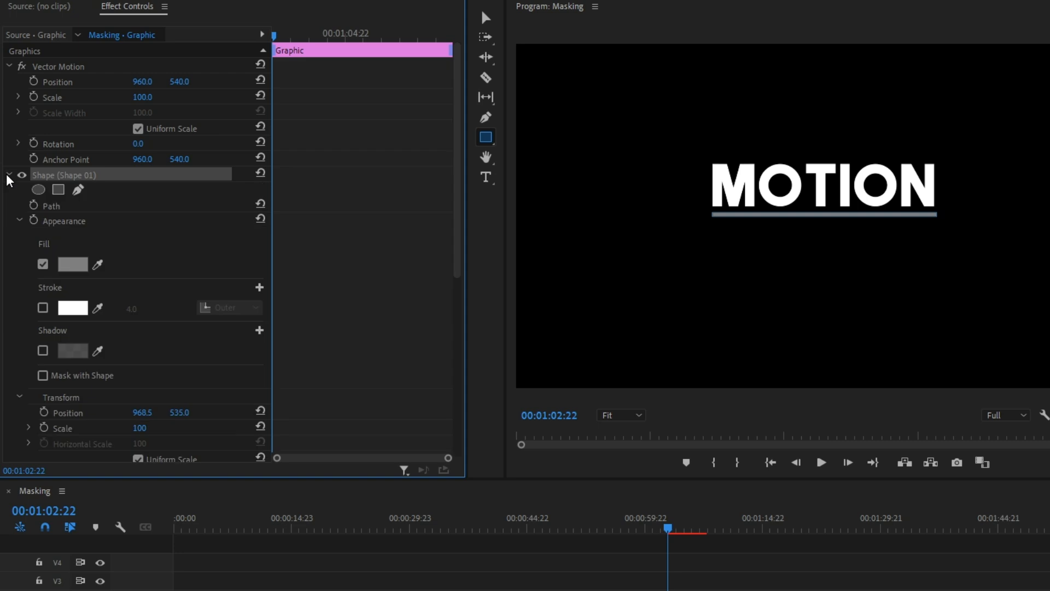
pyautogui.click(73, 264)
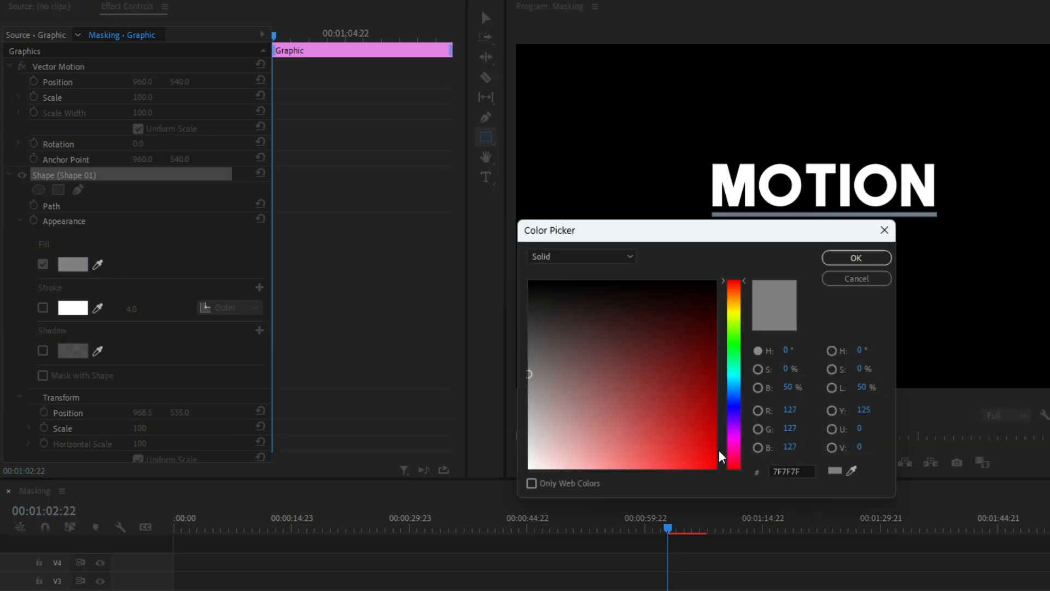
pyautogui.moveTo(691, 452); pyautogui.dragTo(717, 468)
pyautogui.click(845, 268)
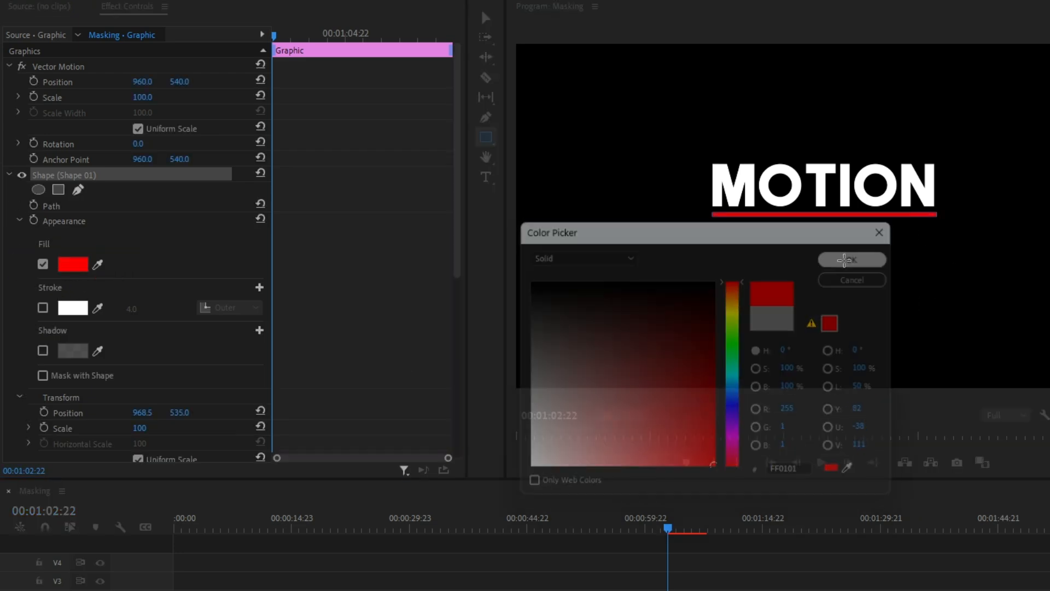
# - Add the text GRAPHICS beneath the red underline in the same graphic
pyautogui.click(490, 183)
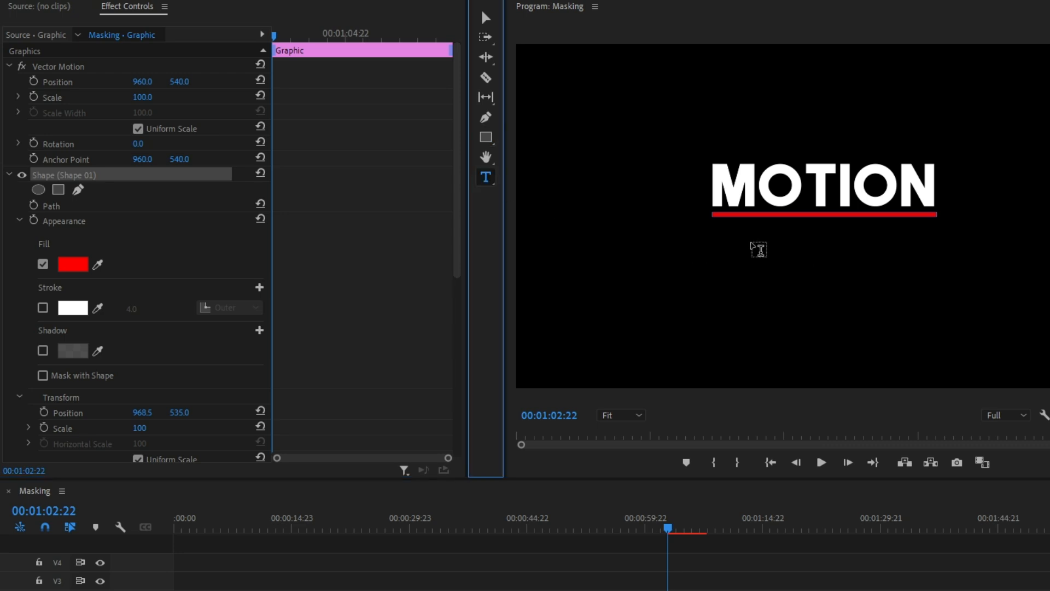
pyautogui.click(758, 249)
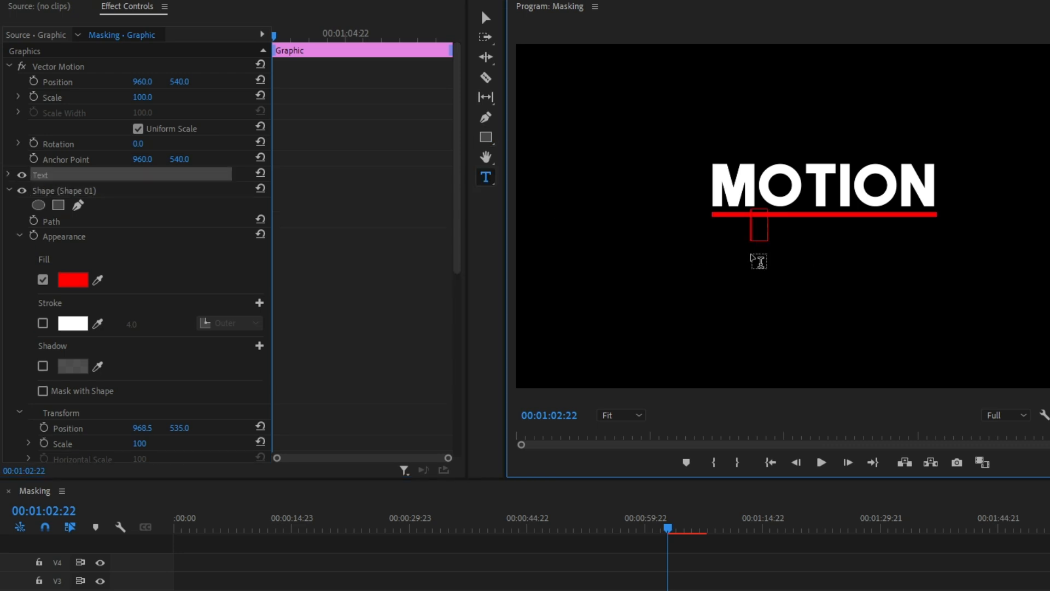
pyautogui.write('GRAPHI')
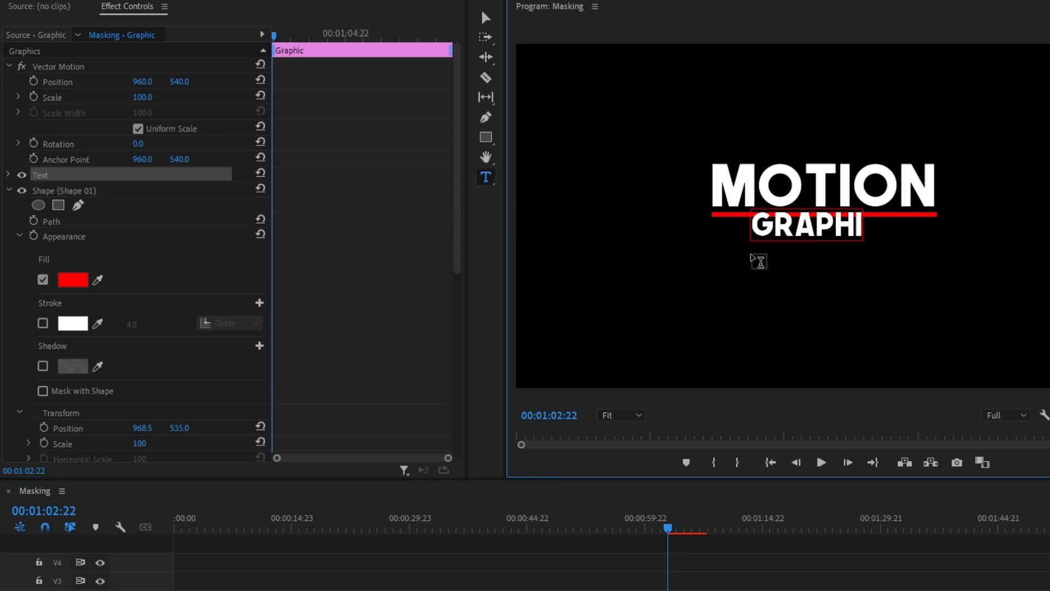
pyautogui.write('CS')
pyautogui.press('Escape')
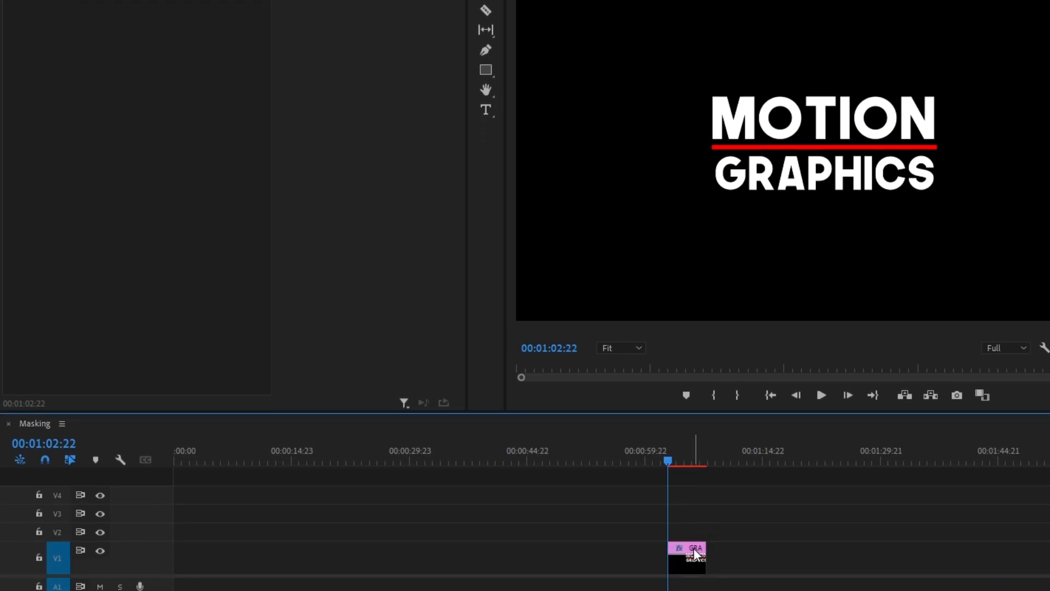
# - Remove the gap before the title clip so it starts at 00:00:00:00, and extend its end to just before 00:00:11:00
pyautogui.click(571, 549)
pyautogui.press('Delete')
pyautogui.click(197, 549)
pyautogui.scroll(5, 179, 548)
pyautogui.scroll(1, 223, 550)
pyautogui.press('Down')
pyautogui.moveTo(297, 545); pyautogui.dragTo(443, 545)
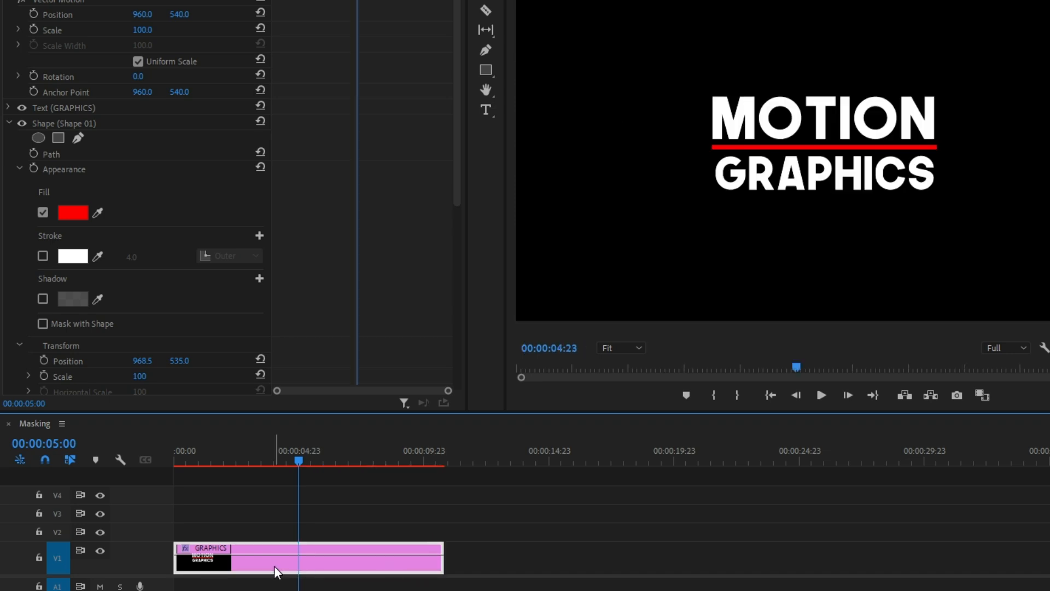
# - Play the title clip from the start of the sequence
pyautogui.scroll(2, 471, 463)
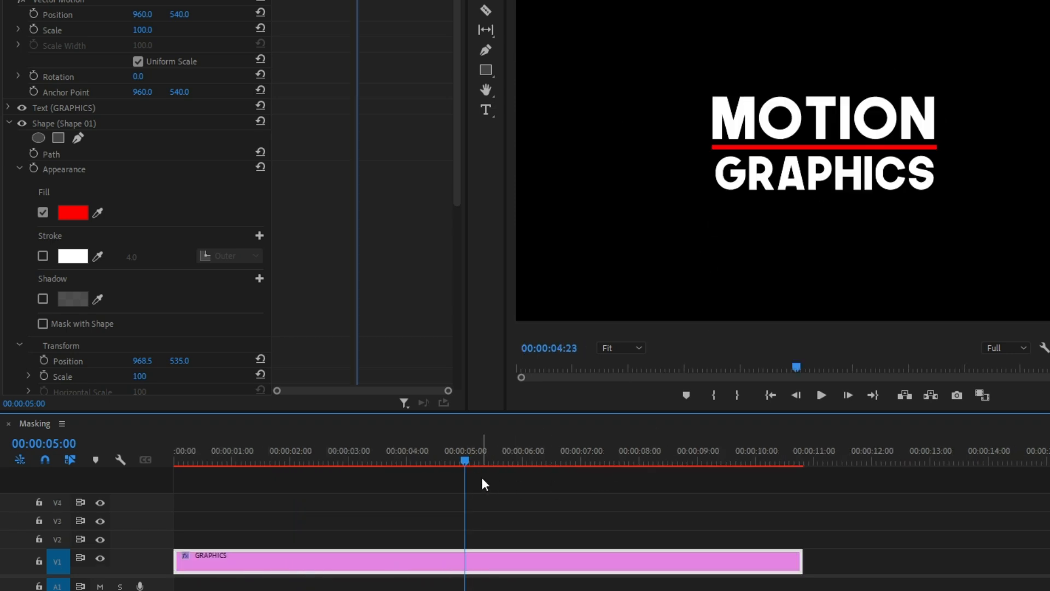
pyautogui.moveTo(472, 464); pyautogui.dragTo(176, 508)
pyautogui.press('space')
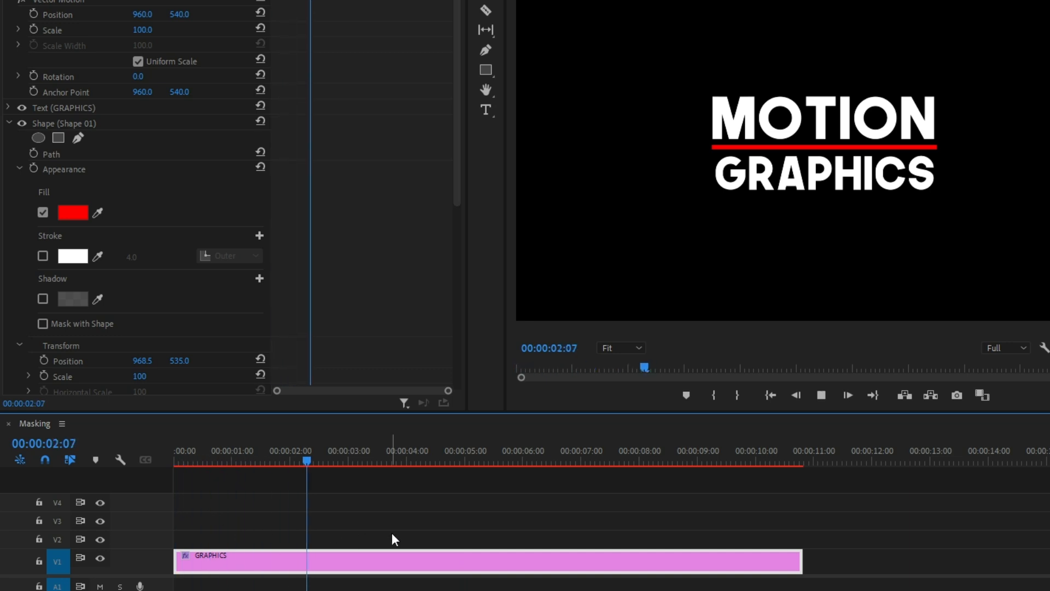
pyautogui.press('space')
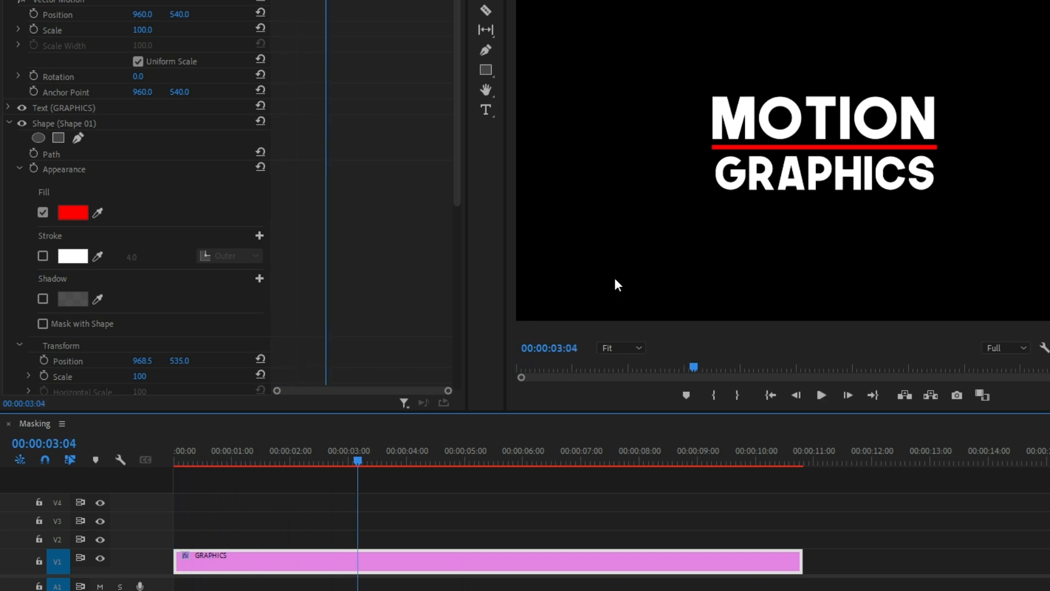
# - At 00:00:00:15, add a 4-point polygon mask to the underline shape, set Mask Feather to 0 and reshape it around the whole red line
pyautogui.click(9, 123)
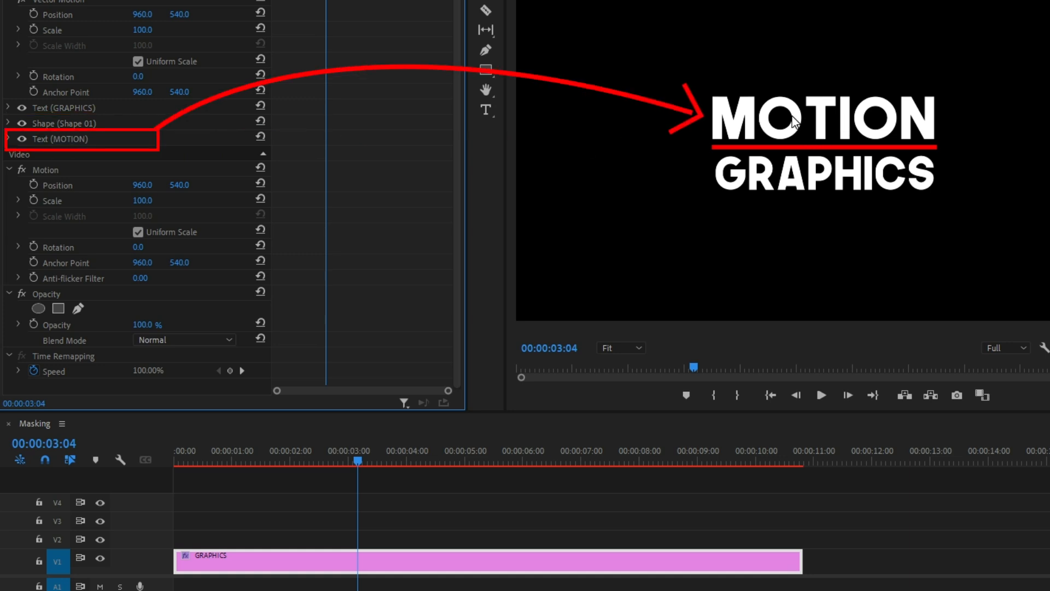
pyautogui.click(8, 123)
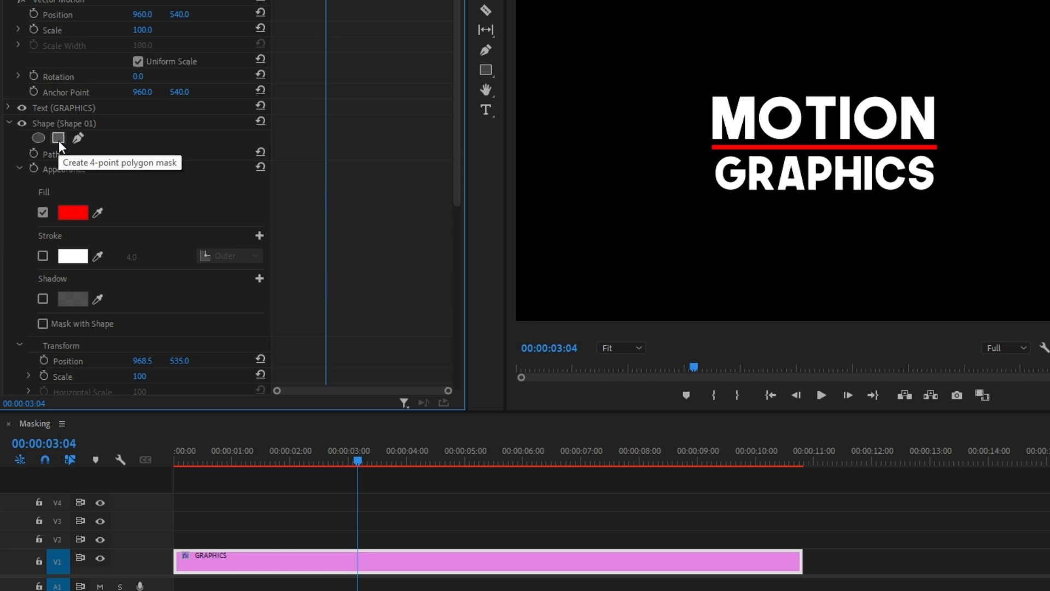
pyautogui.moveTo(356, 462); pyautogui.dragTo(157, 465)
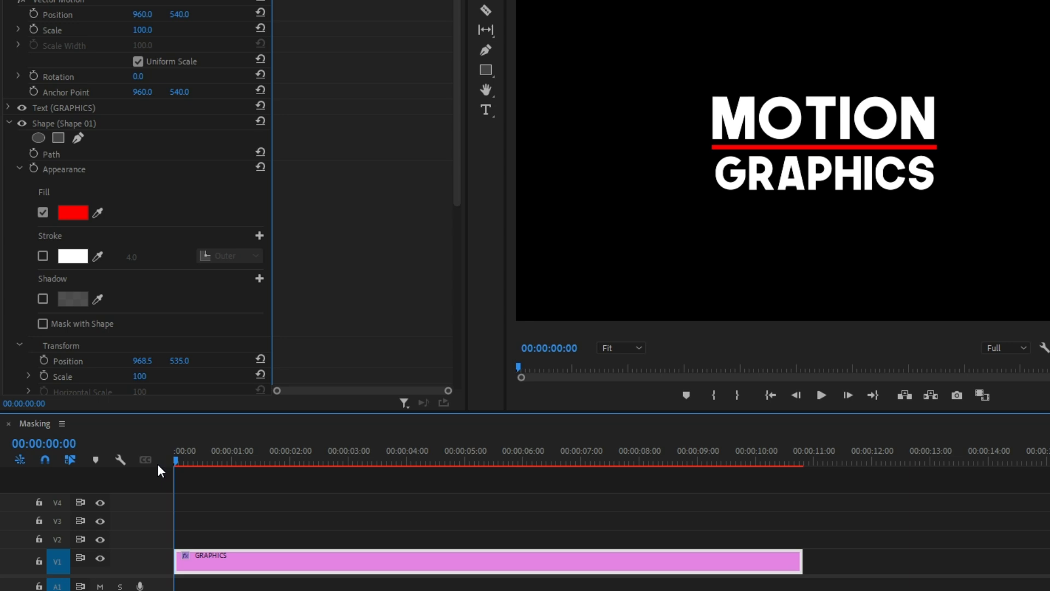
pyautogui.press('space')
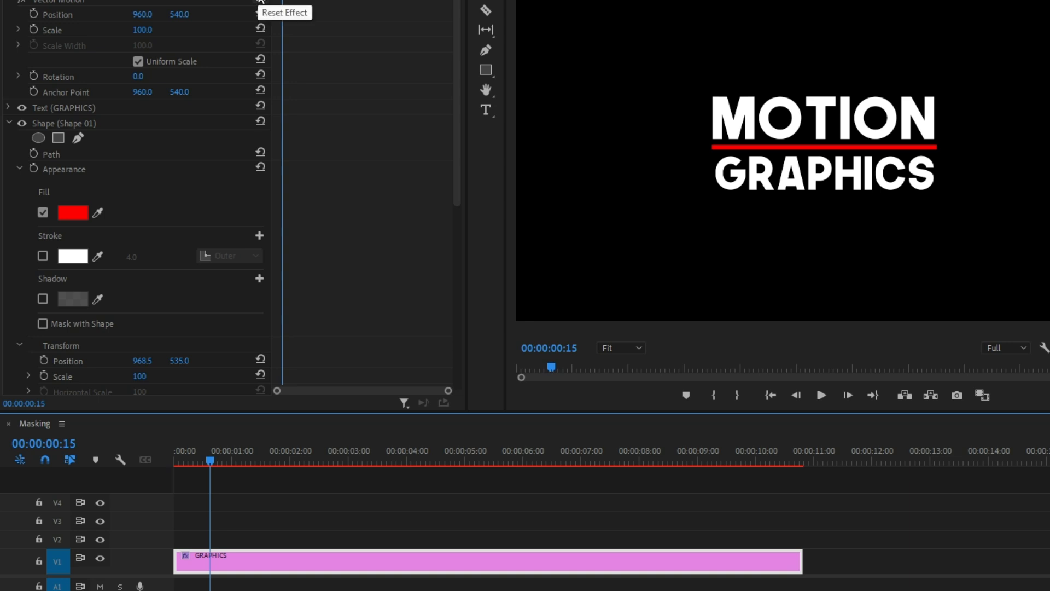
pyautogui.click(57, 138)
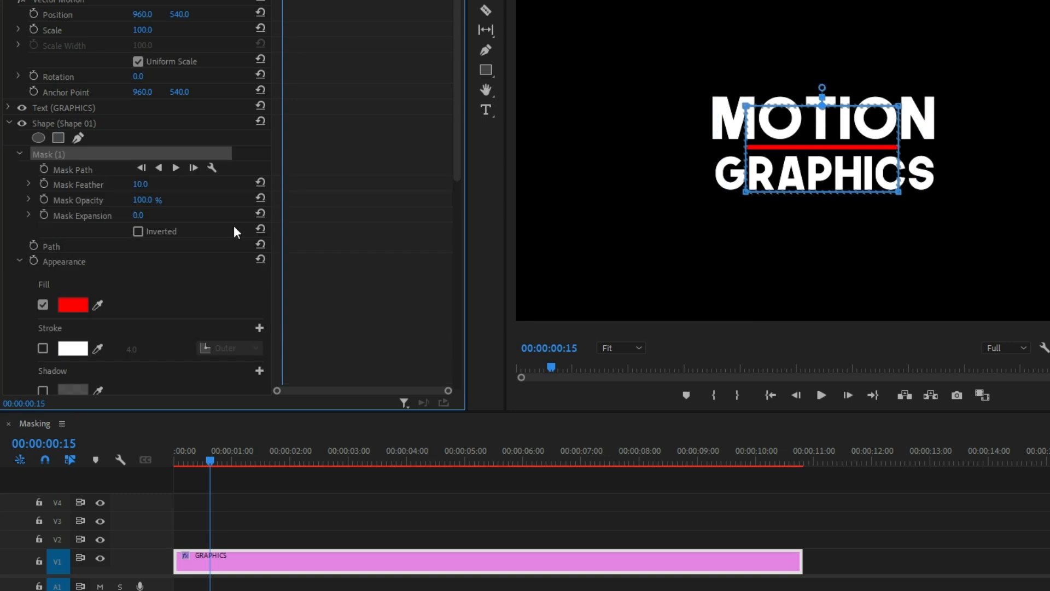
pyautogui.moveTo(148, 188); pyautogui.dragTo(137, 188)
pyautogui.moveTo(745, 106); pyautogui.dragTo(696, 133)
pyautogui.moveTo(746, 192); pyautogui.dragTo(706, 159)
pyautogui.moveTo(898, 191); pyautogui.dragTo(960, 161)
pyautogui.moveTo(898, 106); pyautogui.dragTo(953, 130)
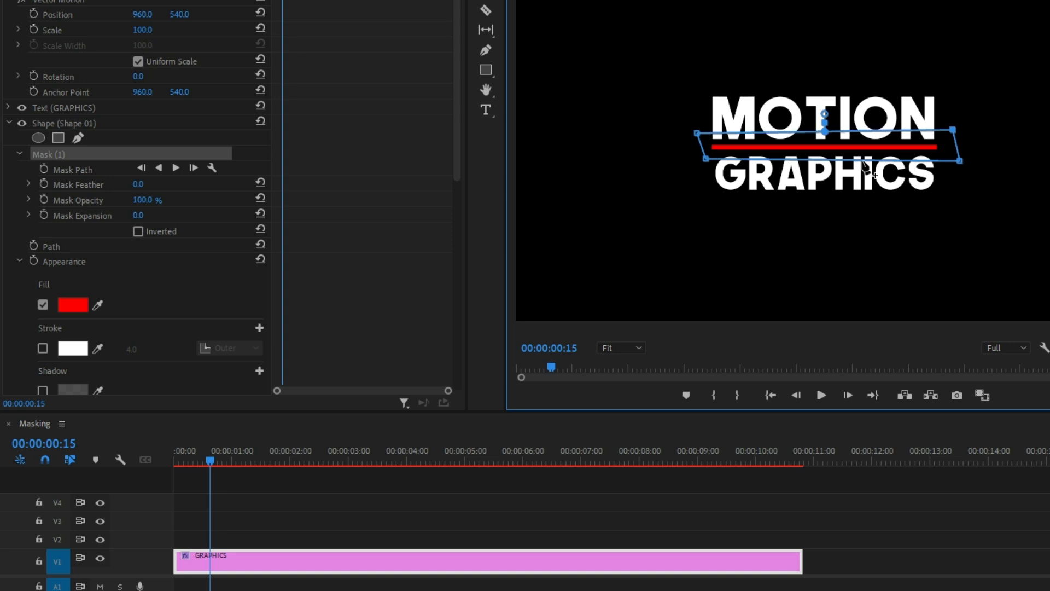
# - Keyframe the underline's Mask Path at 00:00:00:15, and at 00:00:00:00 move the mask fully left of the line to hide it
pyautogui.click(44, 169)
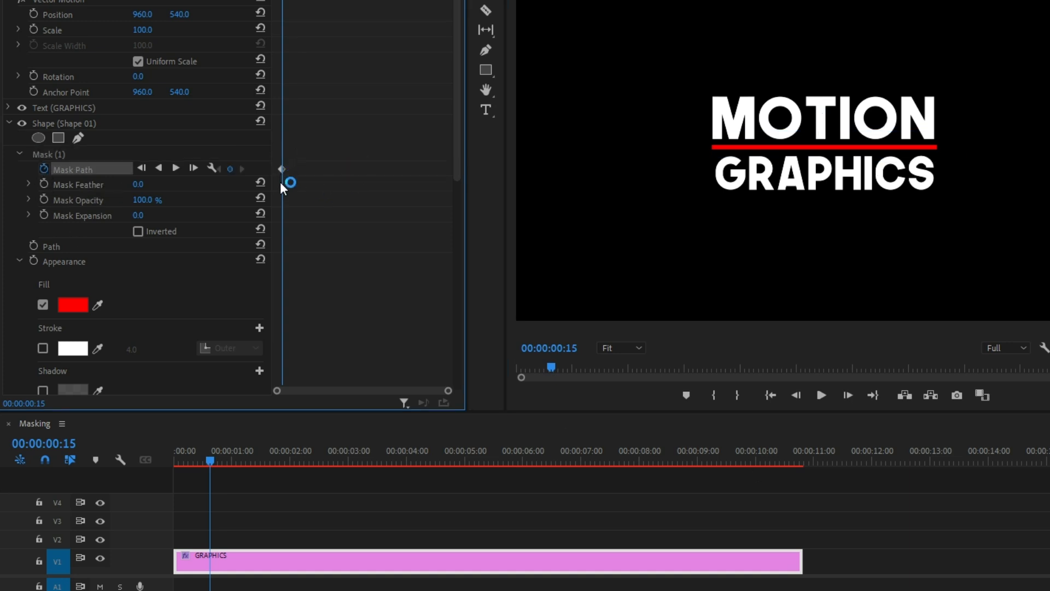
pyautogui.press('Left')
pyautogui.press('Left')
pyautogui.press('Left')
pyautogui.press('Left')
pyautogui.press('Left')
pyautogui.press('Left')
pyautogui.press('Left')
pyautogui.press('Left')
pyautogui.press('Left')
pyautogui.press('Left')
pyautogui.press('Left')
pyautogui.press('Left')
pyautogui.press('Left')
pyautogui.press('Left')
pyautogui.press('Left')
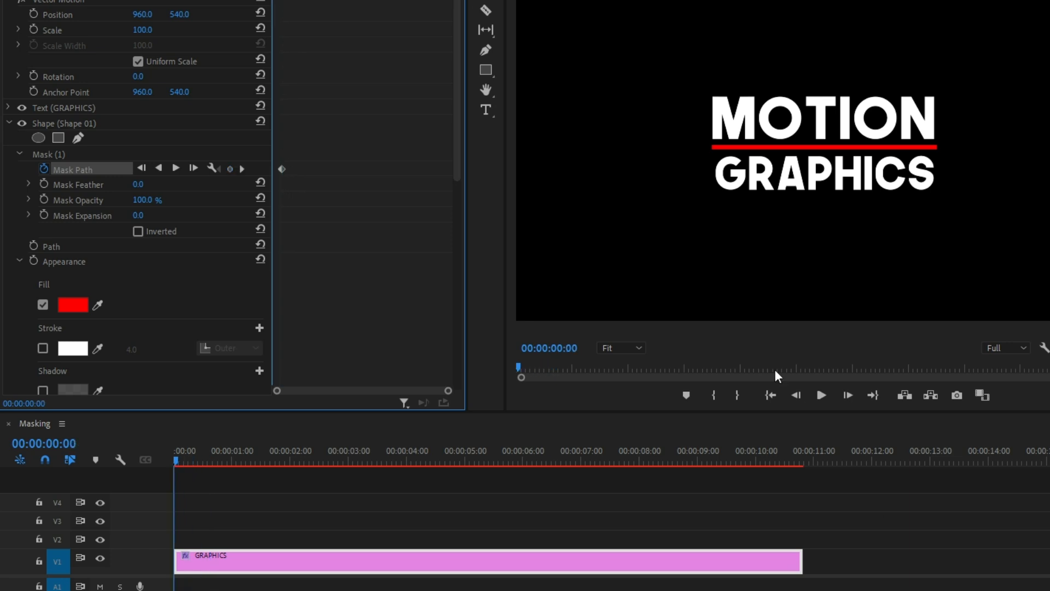
pyautogui.click(90, 152)
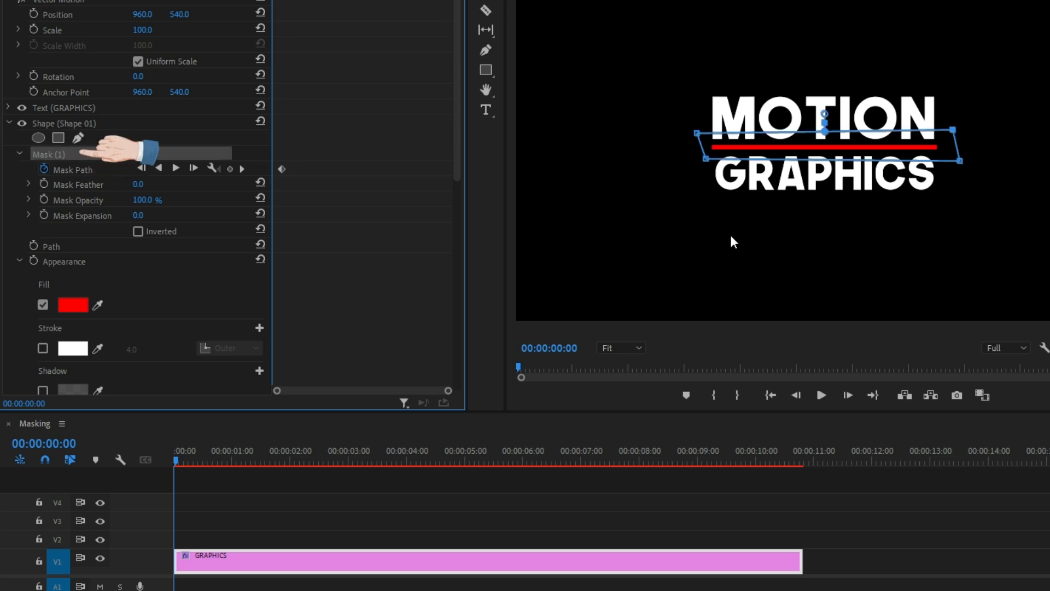
pyautogui.click(919, 153)
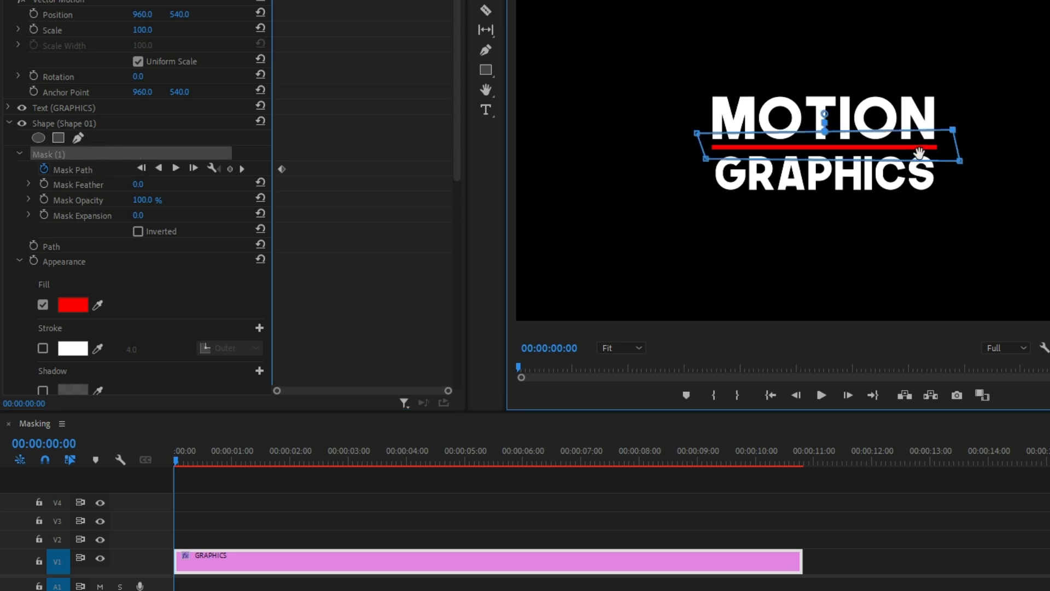
pyautogui.moveTo(920, 153); pyautogui.dragTo(666, 159)
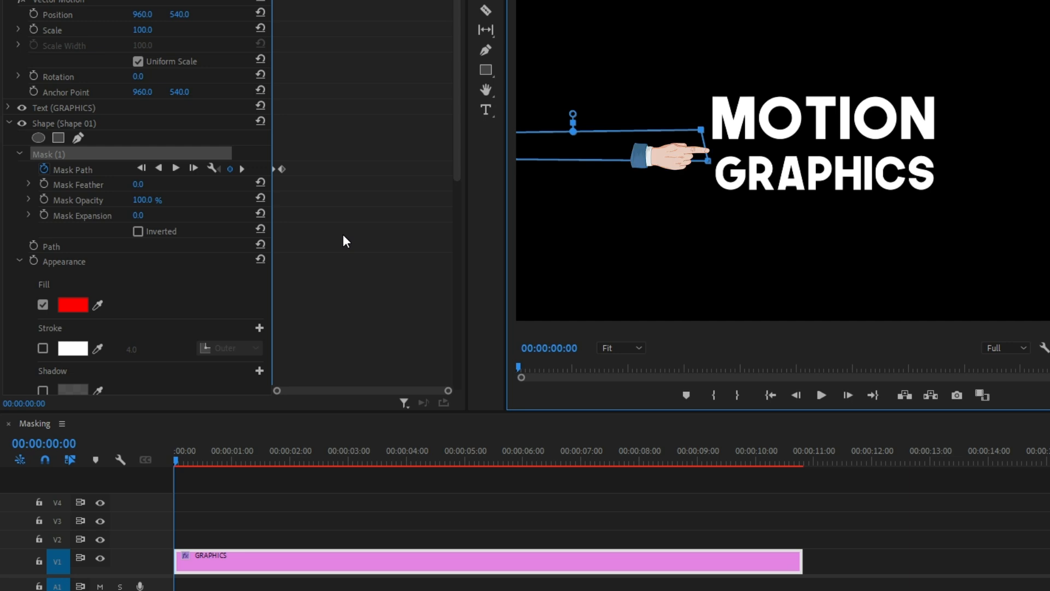
# - Retime the second Mask Path keyframe to about 00:00:00:23 and preview the underline's reveal
pyautogui.press('space')
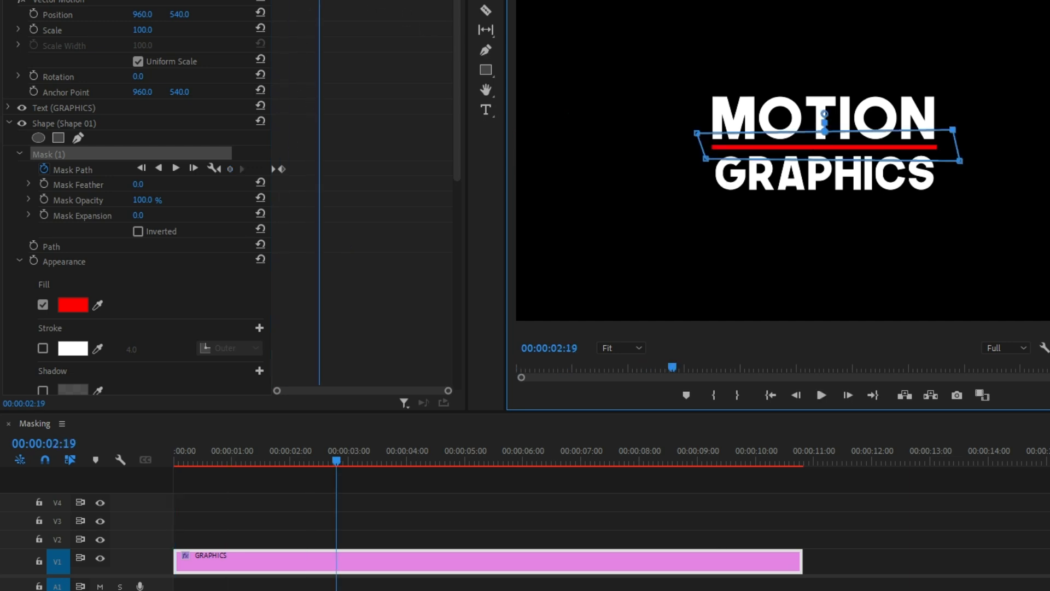
pyautogui.moveTo(284, 171); pyautogui.dragTo(288, 170)
pyautogui.moveTo(318, 1); pyautogui.dragTo(273, 1)
pyautogui.press('space')
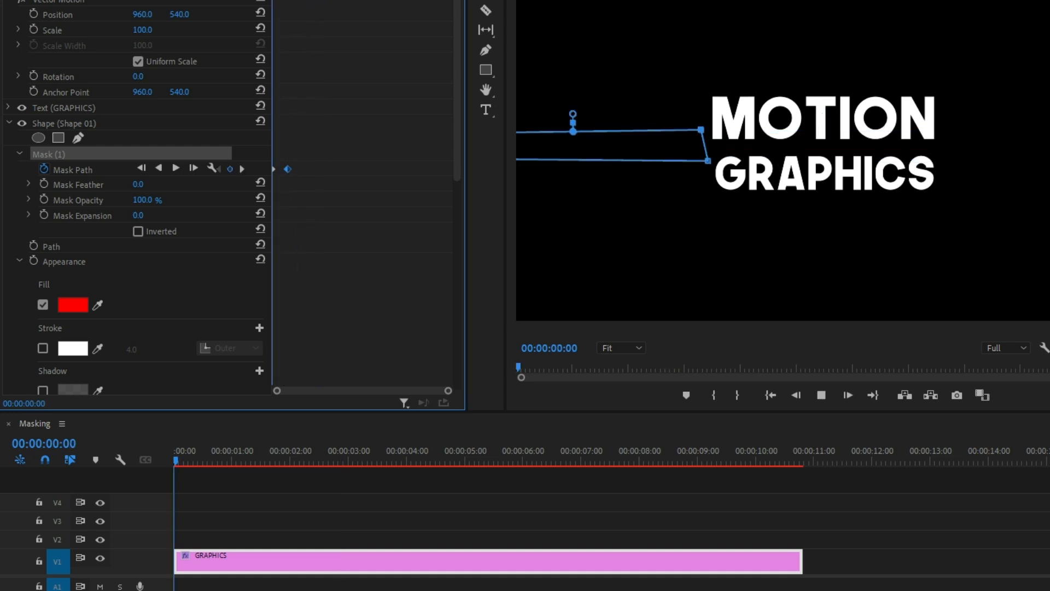
pyautogui.press('space')
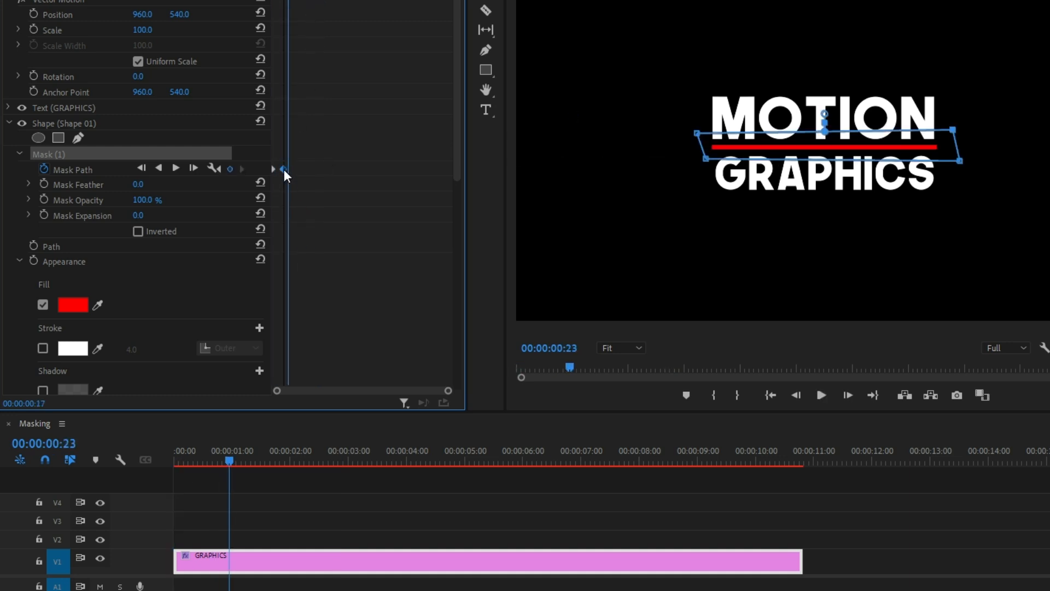
# - Duplicate the second Mask Path keyframe at 00:00:06:06 and advance the playhead to 00:00:07:06
pyautogui.moveTo(288, 1); pyautogui.dragTo(378, 1)
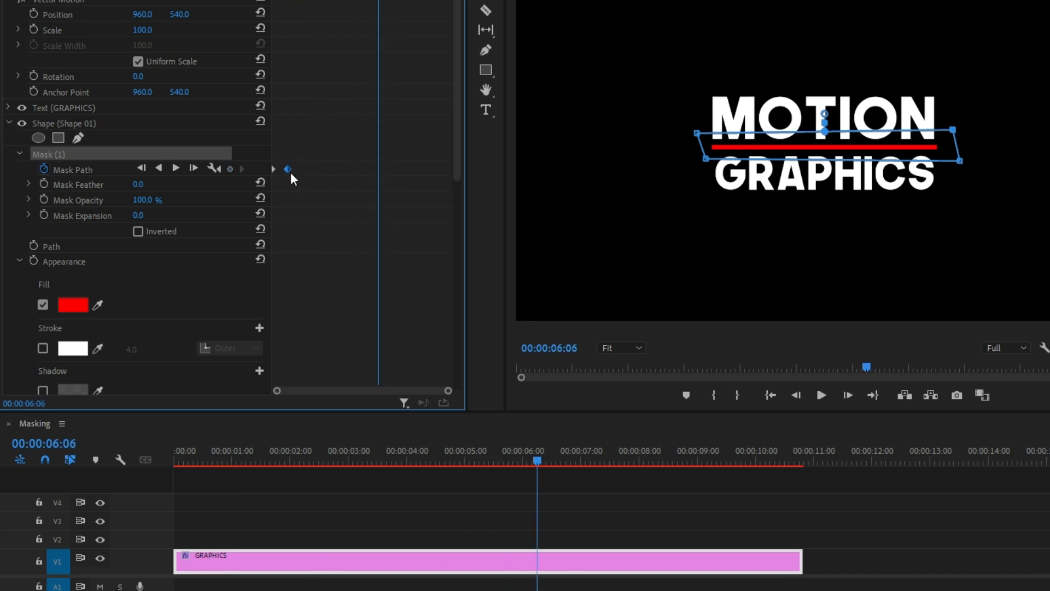
pyautogui.click(381, 175)
pyautogui.moveTo(287, 169); pyautogui.dragTo(382, 168)
pyautogui.press('space')
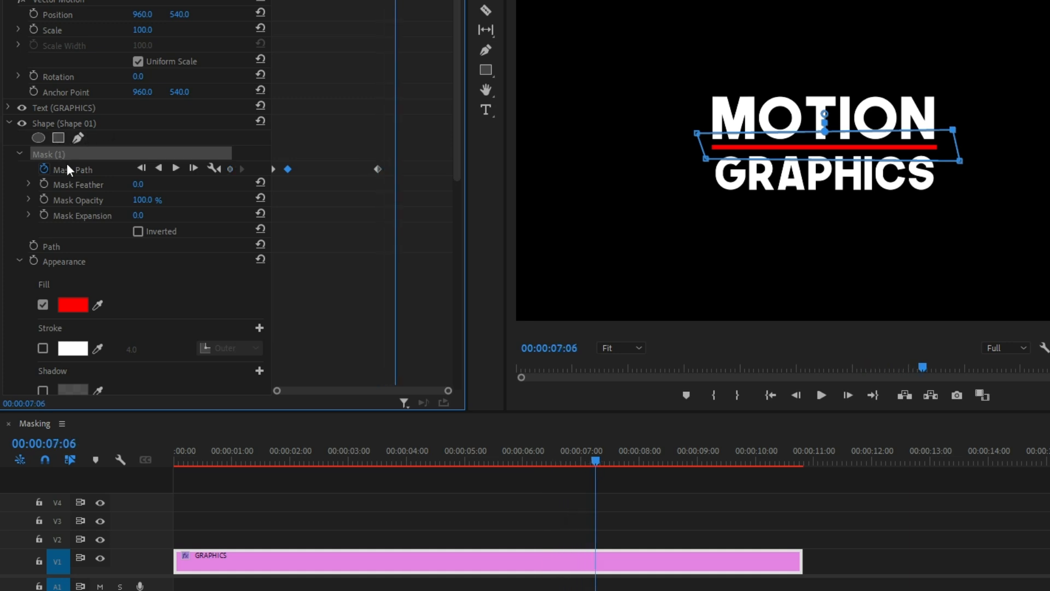
# - At 00:00:07:06, move the underline's mask fully right of the red line to hide it and keyframe its exit
pyautogui.click(80, 156)
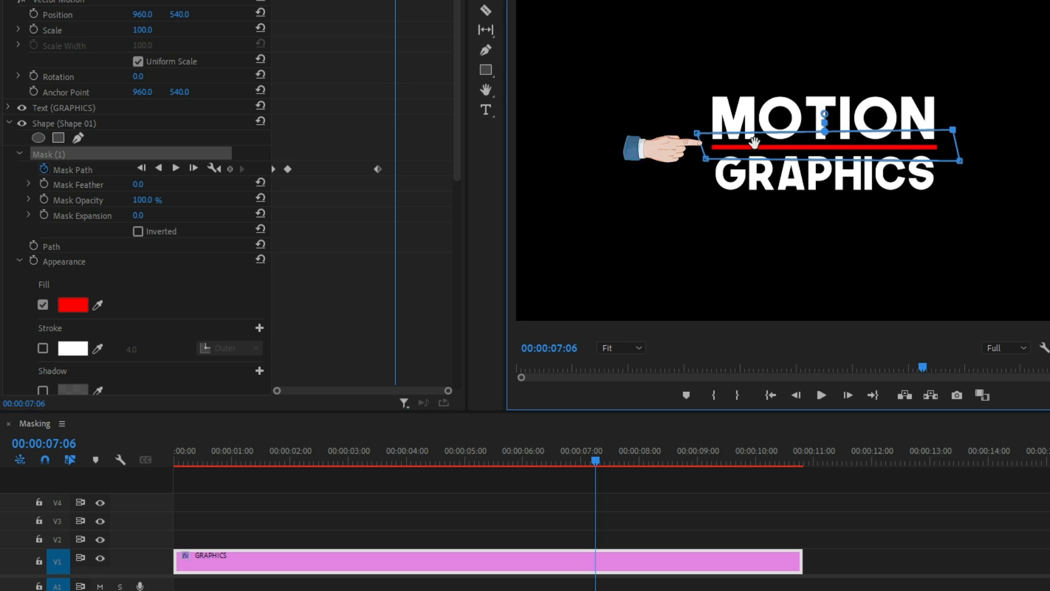
pyautogui.moveTo(754, 143); pyautogui.dragTo(1001, 143)
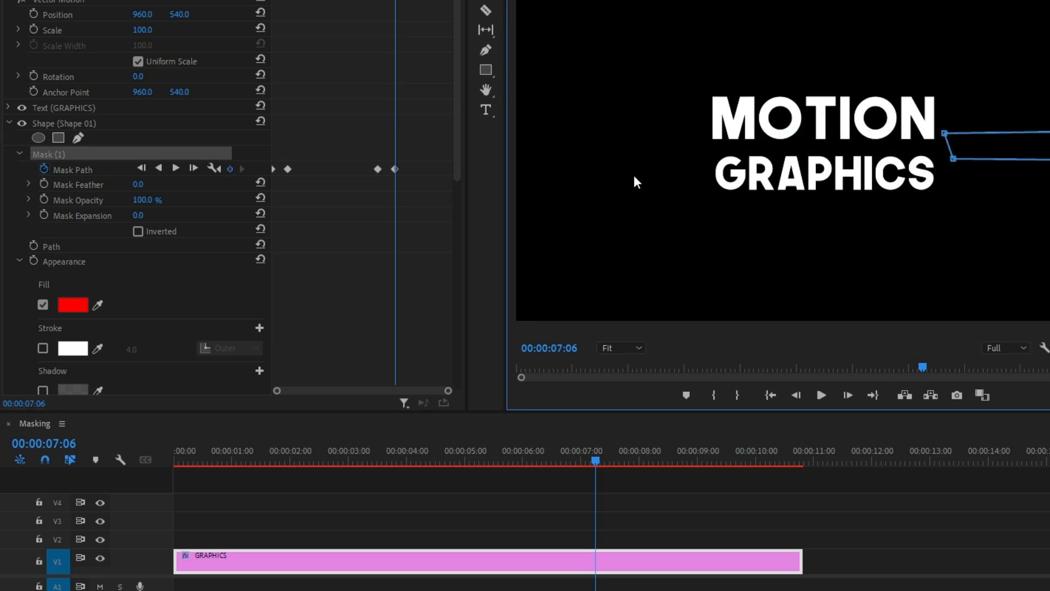
pyautogui.moveTo(393, 7)
pyautogui.mouseDown()
pyautogui.moveTo(295, 8)
pyautogui.moveTo(265, 26)
pyautogui.moveTo(402, 2)
pyautogui.moveTo(276, 47)
pyautogui.moveTo(396, 22)
pyautogui.mouseUp()
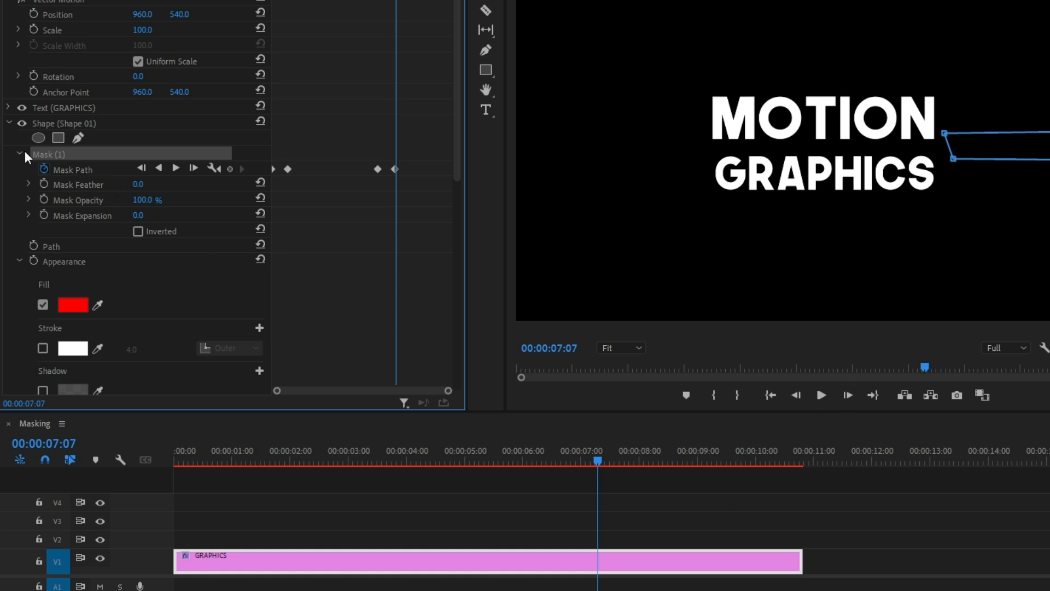
# - Add a 4-point polygon mask to the MOTION text and pull its two left corners out around the letter M
pyautogui.click(8, 124)
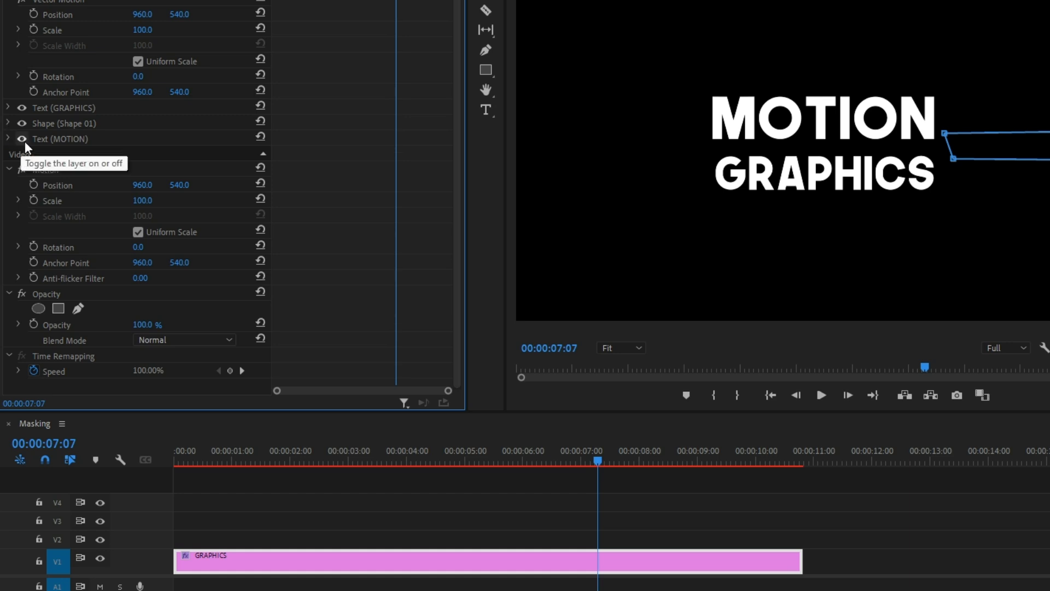
pyautogui.click(6, 138)
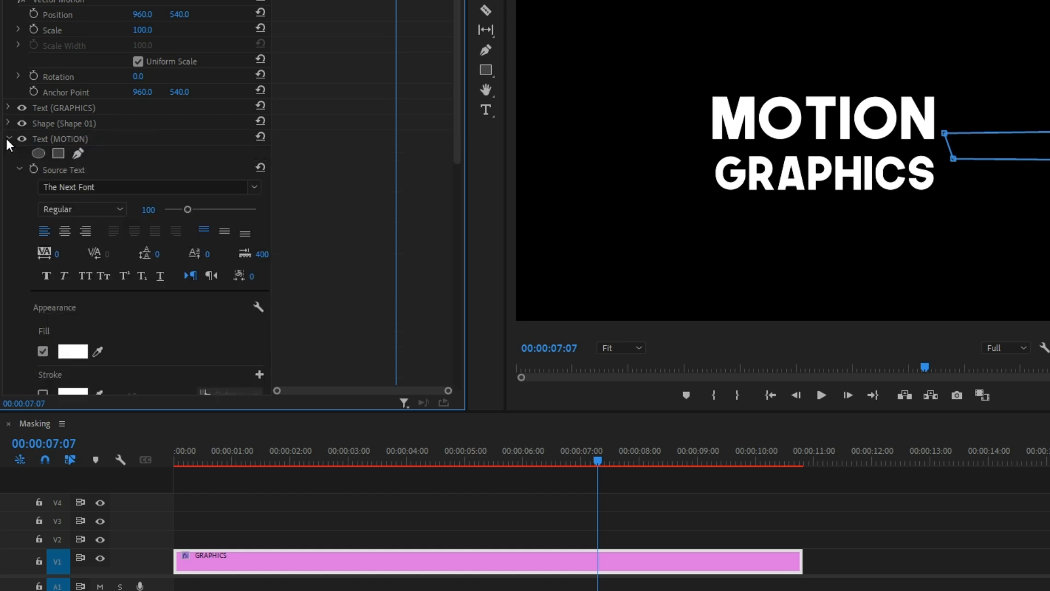
pyautogui.click(58, 152)
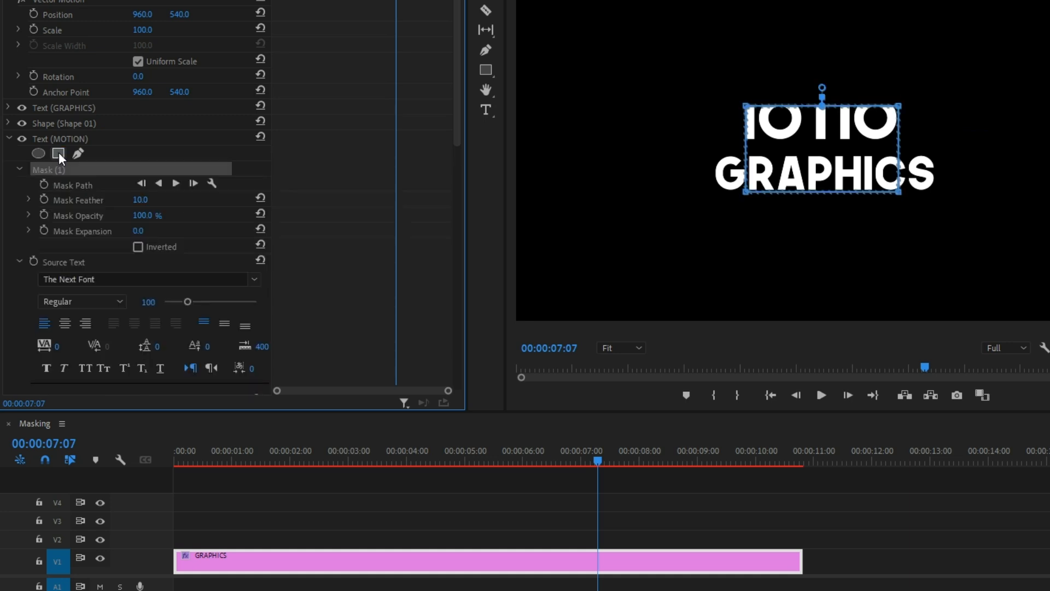
pyautogui.moveTo(745, 191); pyautogui.dragTo(734, 152)
pyautogui.moveTo(745, 105); pyautogui.dragTo(697, 71)
pyautogui.moveTo(734, 153); pyautogui.dragTo(704, 158)
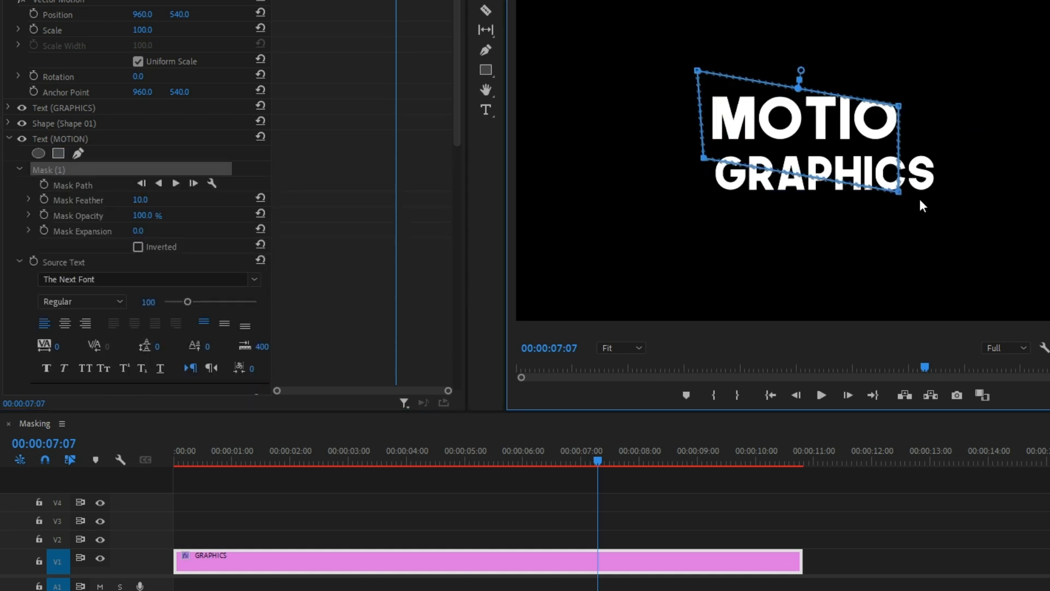
# - At 00:00:03:13, fit the mask around the whole word MOTION with its lower edge along the red line
pyautogui.click(593, 462)
pyautogui.moveTo(594, 460); pyautogui.dragTo(380, 481)
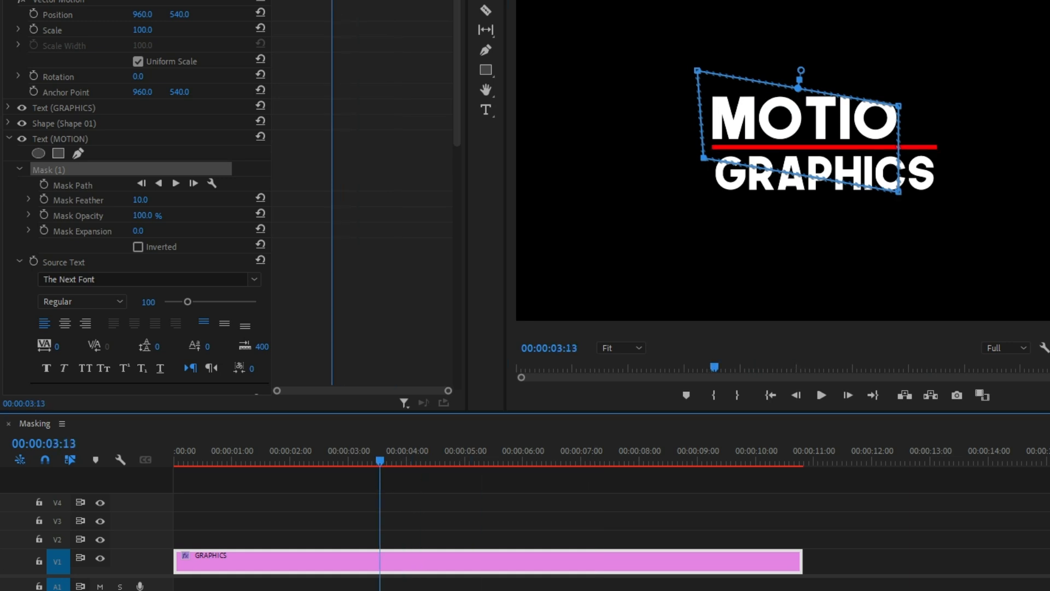
pyautogui.moveTo(902, 198); pyautogui.dragTo(955, 150)
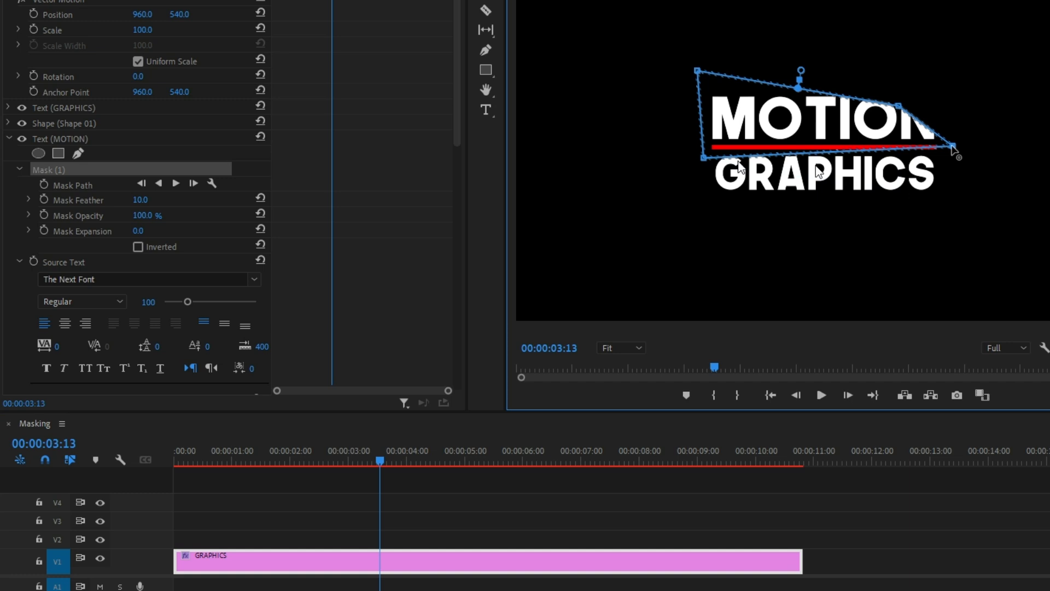
pyautogui.moveTo(703, 158); pyautogui.dragTo(700, 146)
pyautogui.moveTo(898, 106); pyautogui.dragTo(945, 70)
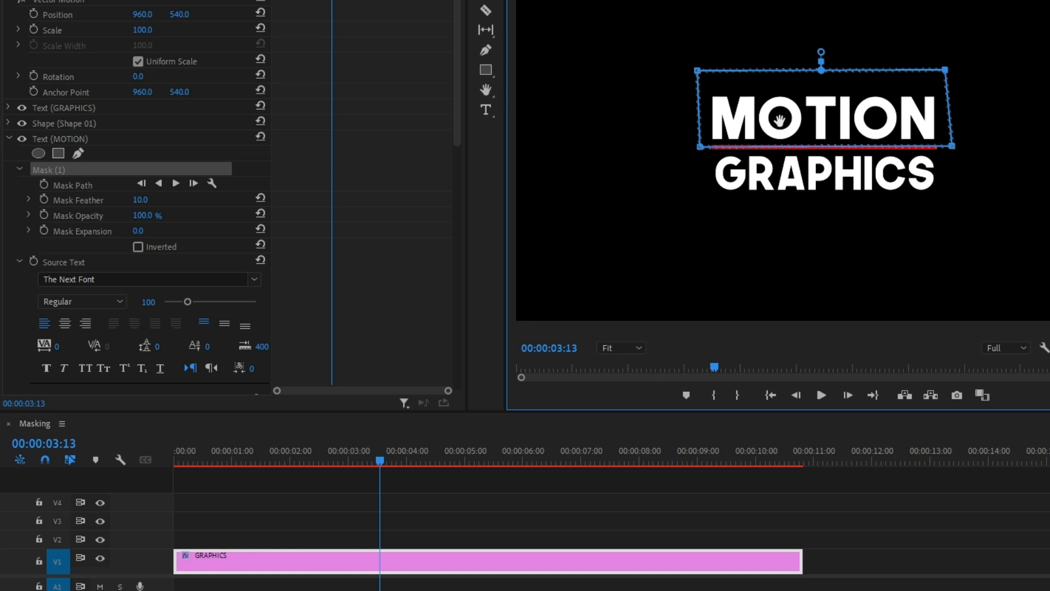
pyautogui.moveTo(779, 118); pyautogui.dragTo(780, 62)
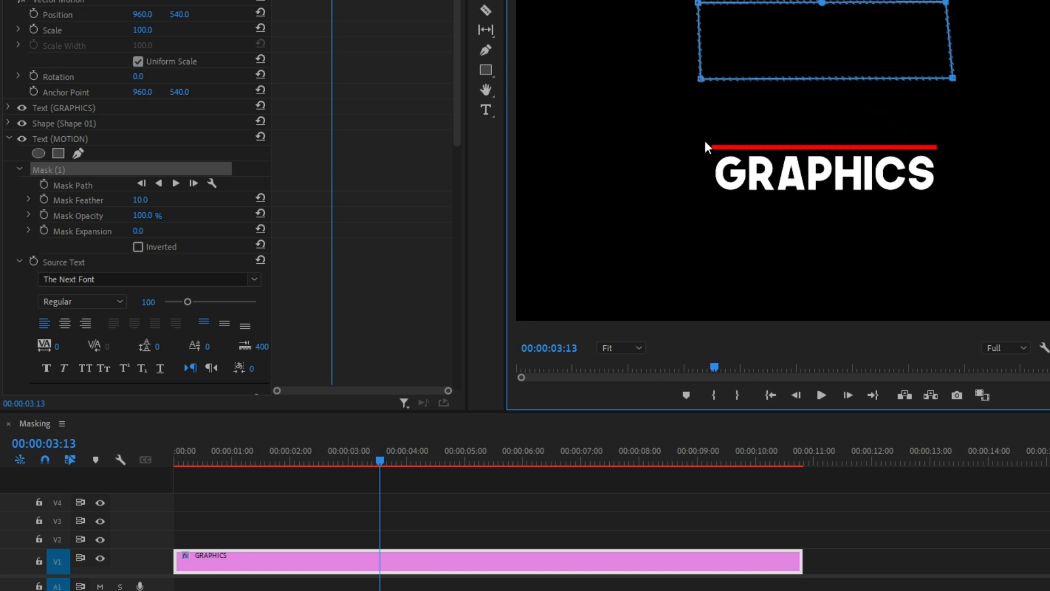
pyautogui.hotkey('ctrl', 'z')
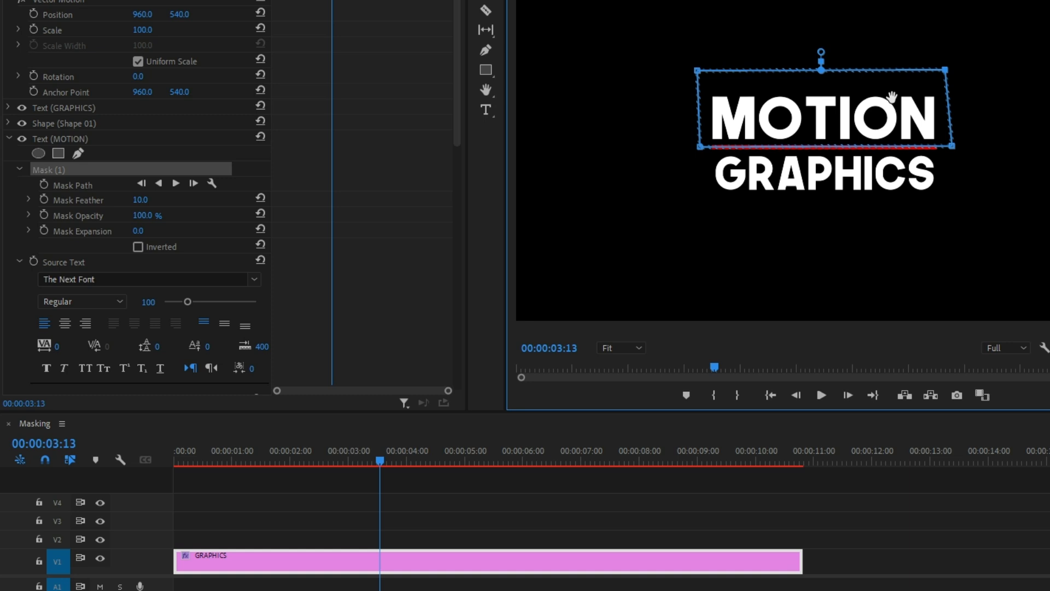
# - Enable Position keyframing for the MOTION text at 00:00:01:11
pyautogui.scroll(-3, 14, 96)
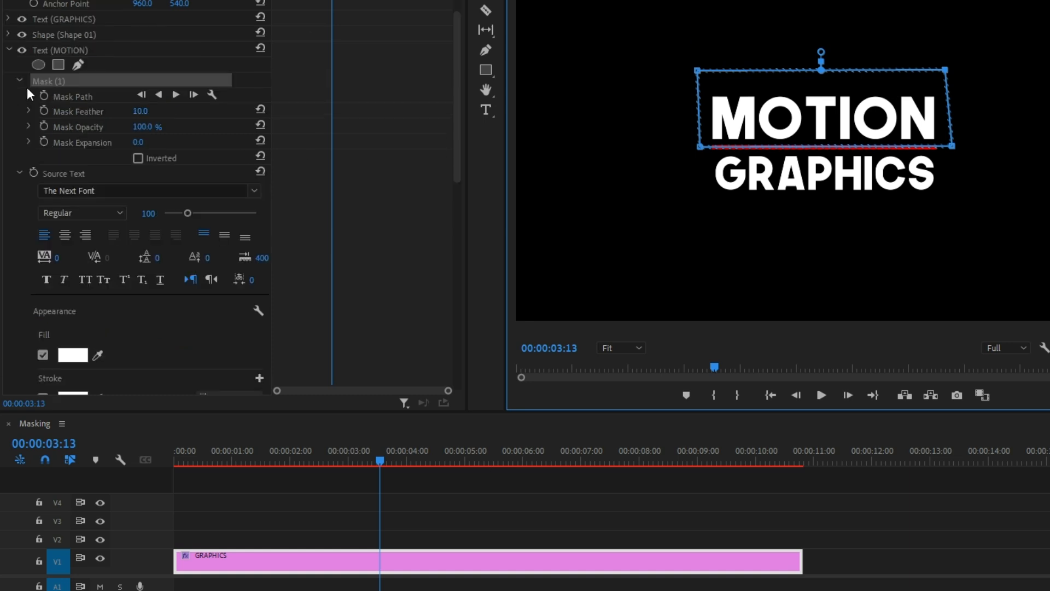
pyautogui.click(391, 193)
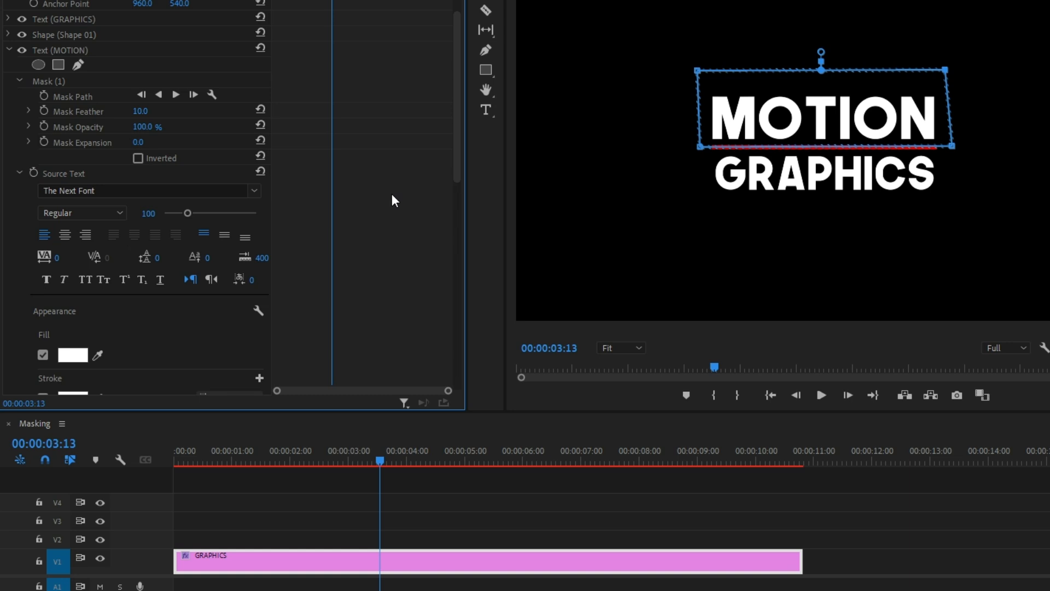
pyautogui.scroll(-10, 392, 194)
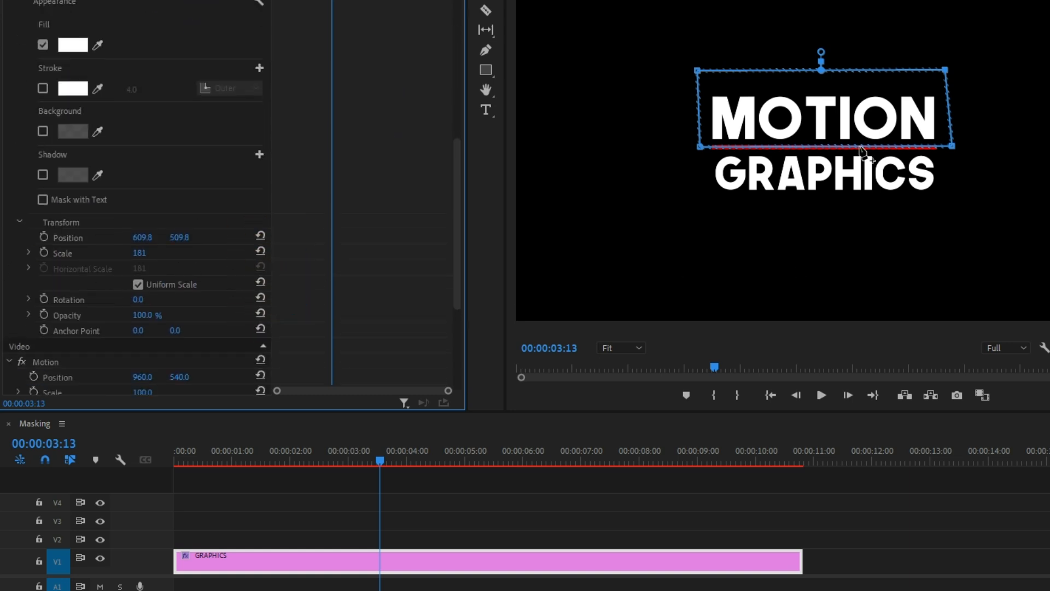
pyautogui.moveTo(380, 461); pyautogui.dragTo(257, 488)
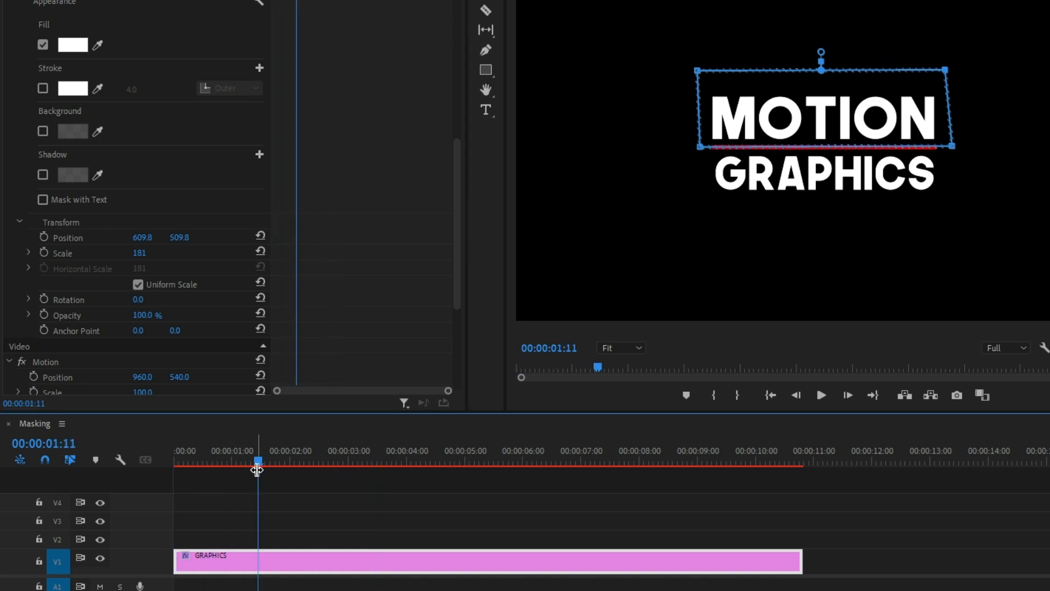
pyautogui.click(43, 238)
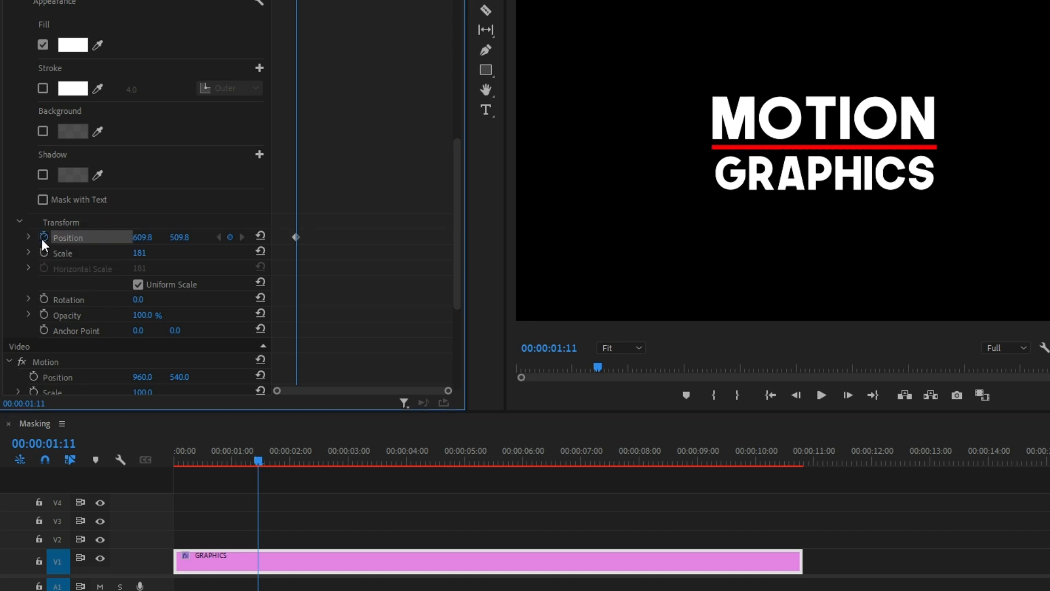
# - Add a Position keyframe at 00:00:02:14, and set the vertical position to 671.8 at the 00:00:01:11 keyframe to hide MOTION below the line
pyautogui.moveTo(297, 1); pyautogui.dragTo(315, 1)
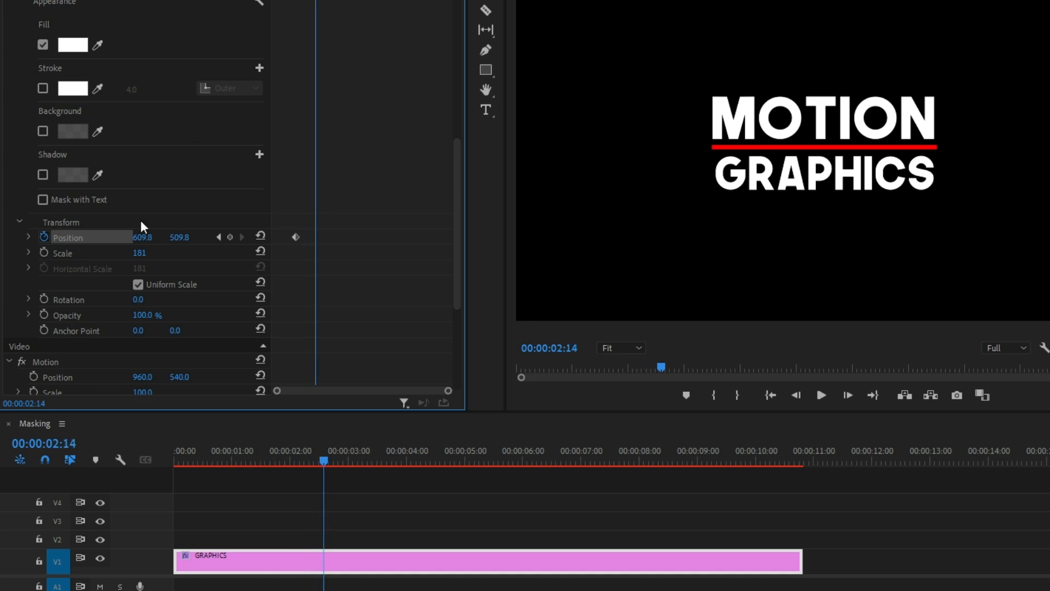
pyautogui.click(230, 237)
pyautogui.click(218, 237)
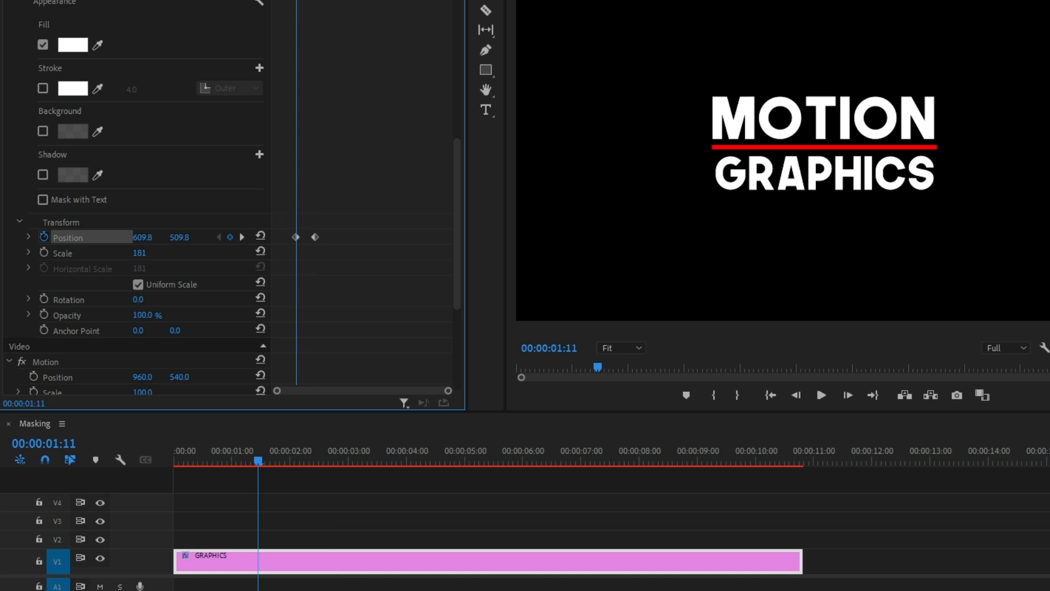
pyautogui.moveTo(179, 237); pyautogui.dragTo(267, 237)
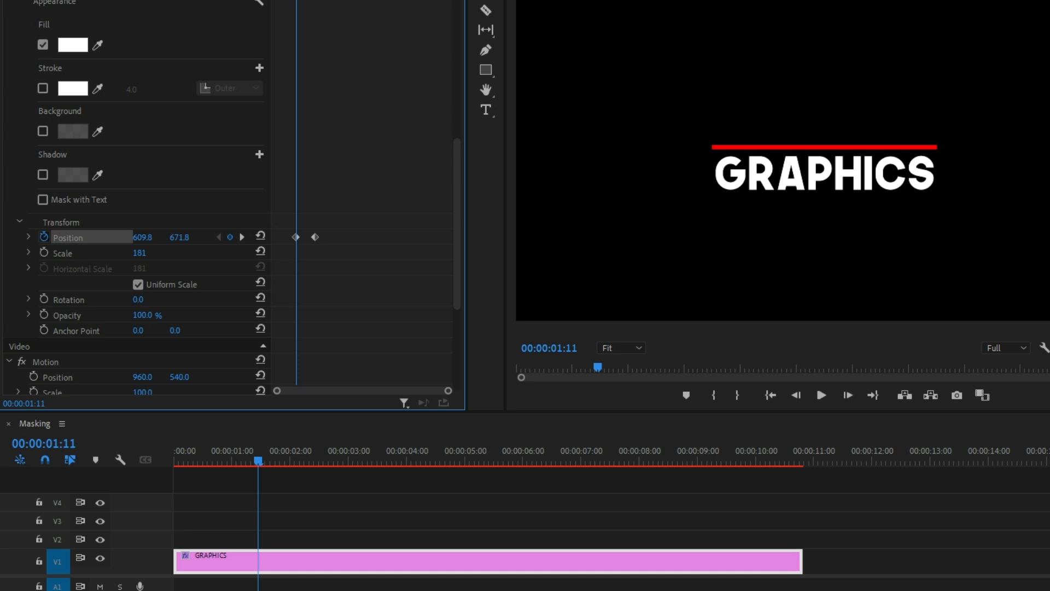
# - Move the second Position keyframe of the MOTION text closer to the first and play back the sequence
pyautogui.moveTo(296, 1); pyautogui.dragTo(328, 1)
pyautogui.moveTo(313, 238); pyautogui.dragTo(310, 255)
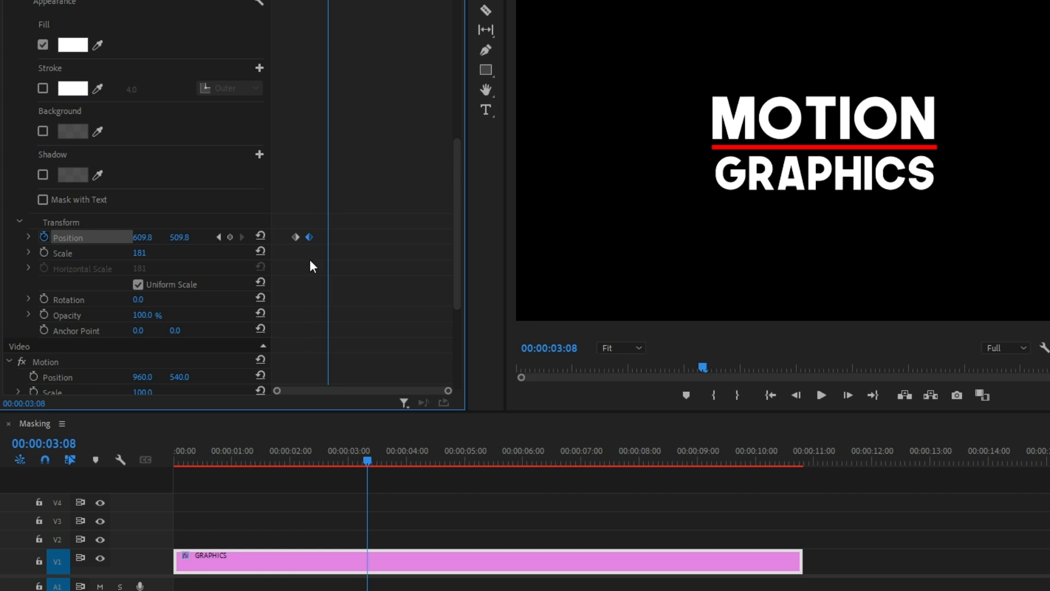
pyautogui.press('space')
# - Duplicate the first Position keyframe of the MOTION text at 00:00:05:21 so the word drops behind the line again
pyautogui.moveTo(399, 1); pyautogui.dragTo(395, 1)
pyautogui.moveTo(393, 1); pyautogui.dragTo(373, 1)
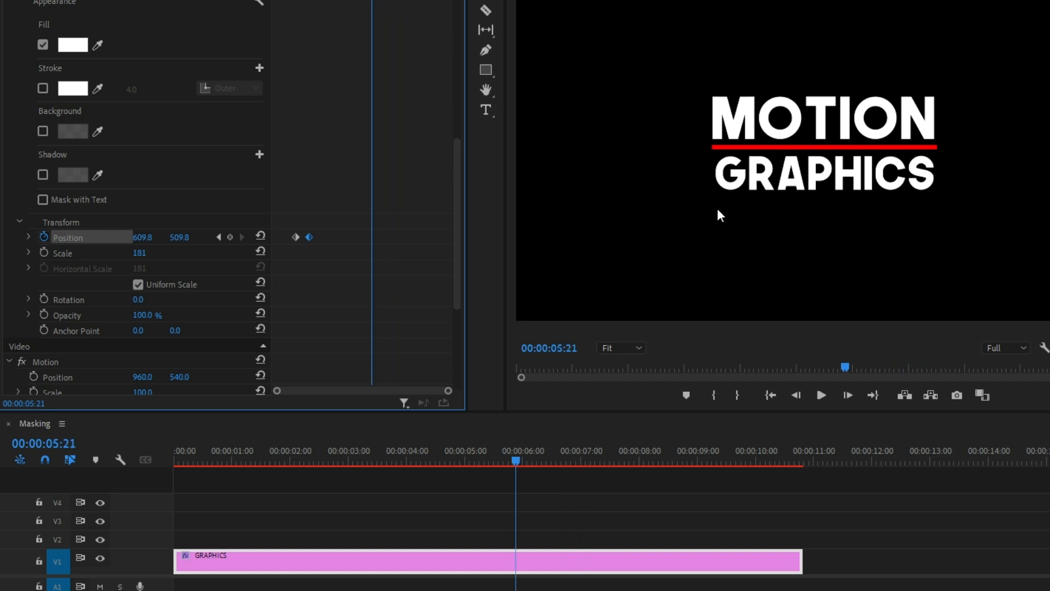
pyautogui.moveTo(304, 240); pyautogui.dragTo(373, 240)
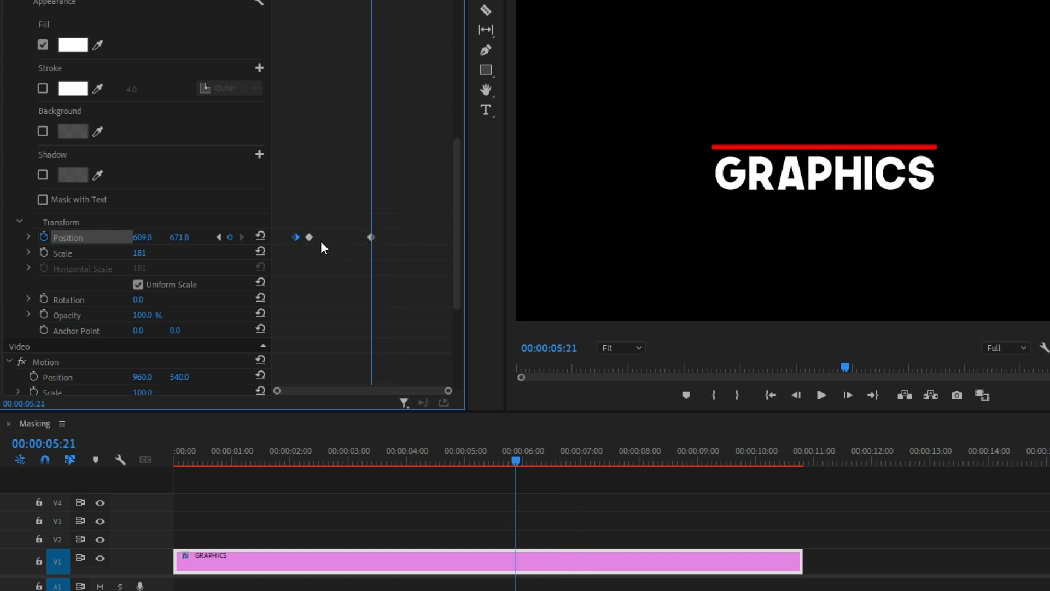
# - Duplicate the second Position keyframe shortly before the 00:00:05:21 one and check the held title at 00:00:03:20
pyautogui.click(304, 1)
pyautogui.click(306, 1)
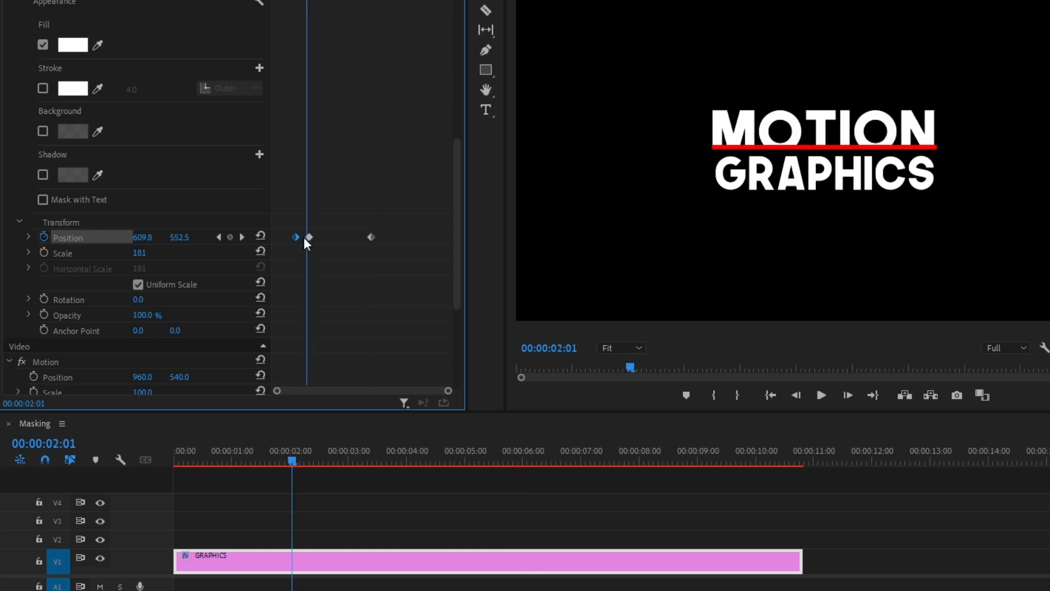
pyautogui.keyDown('ctrl'); pyautogui.click(360, 240); pyautogui.keyUp('ctrl')
pyautogui.click(356, 237)
pyautogui.moveTo(306, 1); pyautogui.dragTo(337, 16)
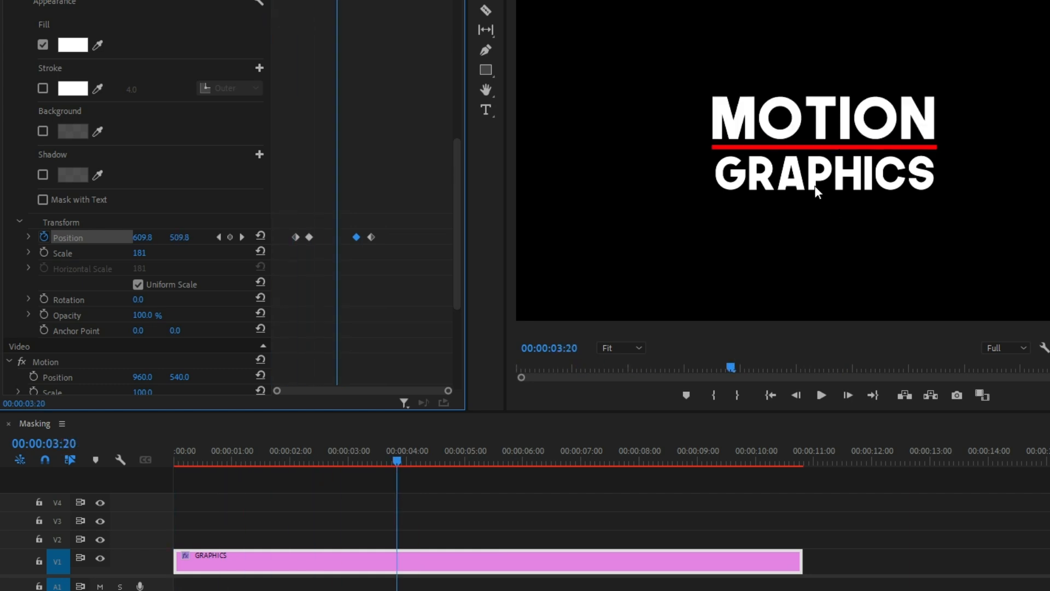
# - Add a 4-point polygon mask to the GRAPHICS text and fit it around the word with its upper edge along the red line
pyautogui.scroll(8, 81, 116)
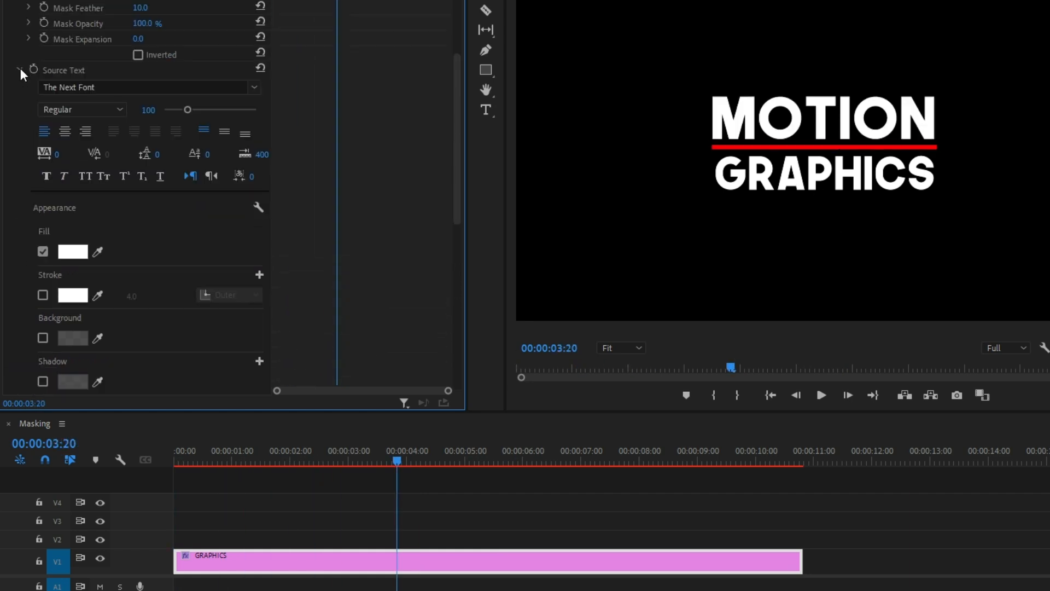
pyautogui.click(21, 67)
pyautogui.scroll(2, 18, 115)
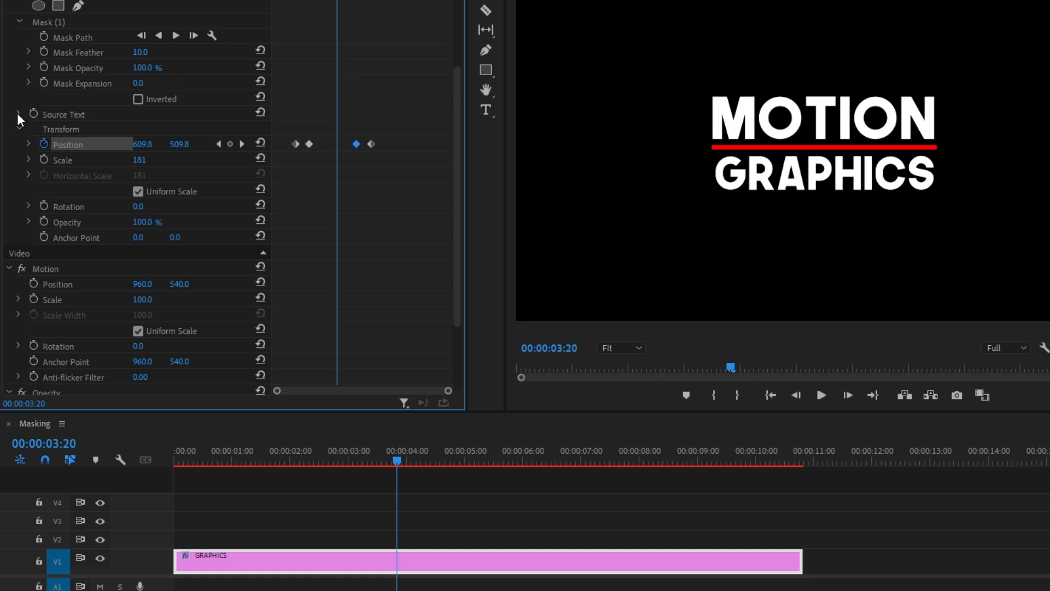
pyautogui.scroll(2, 17, 113)
pyautogui.click(8, 36)
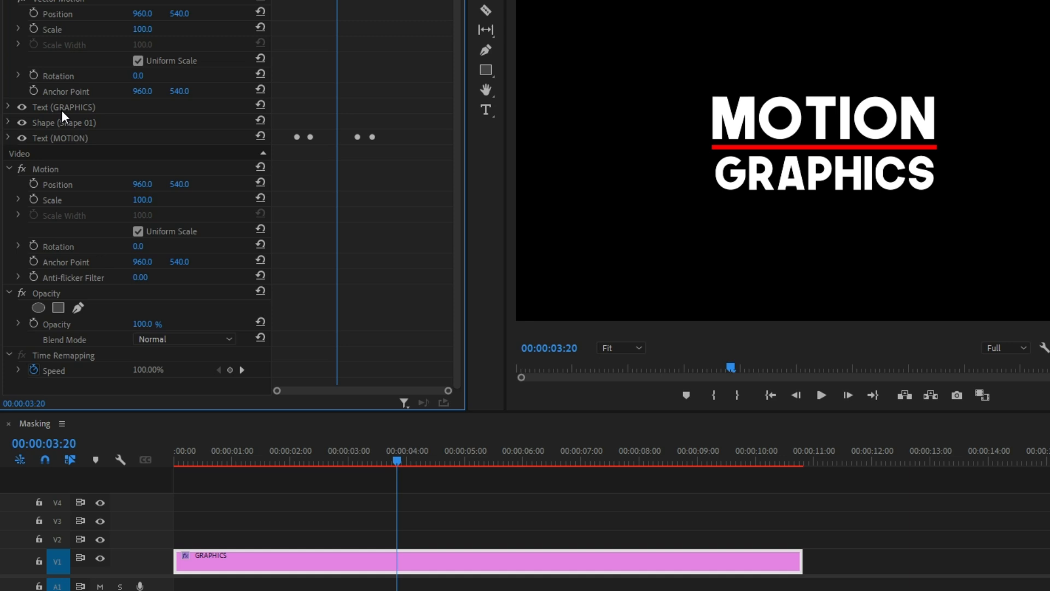
pyautogui.click(9, 107)
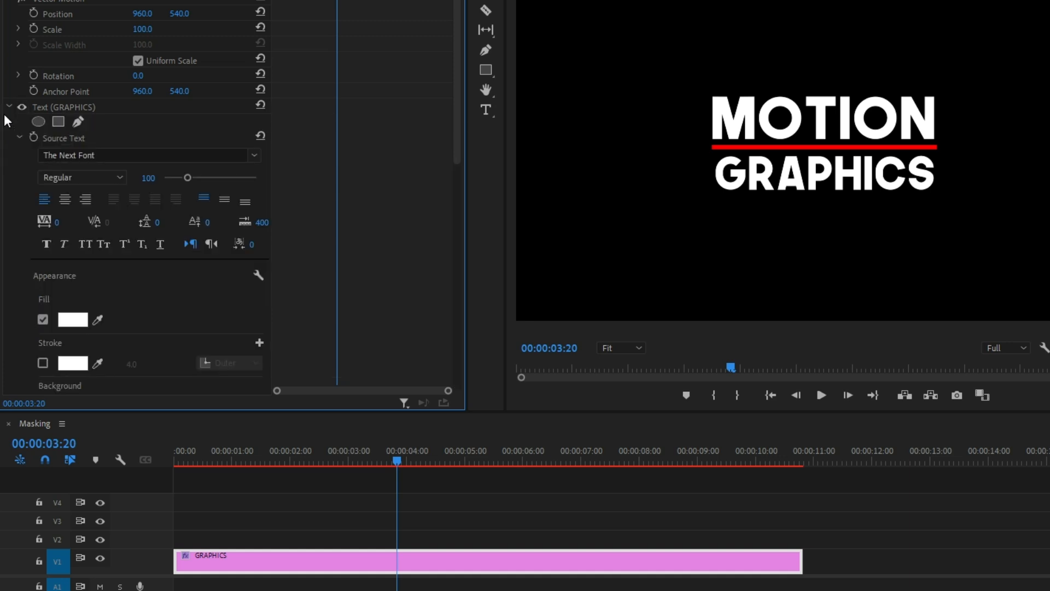
pyautogui.click(58, 121)
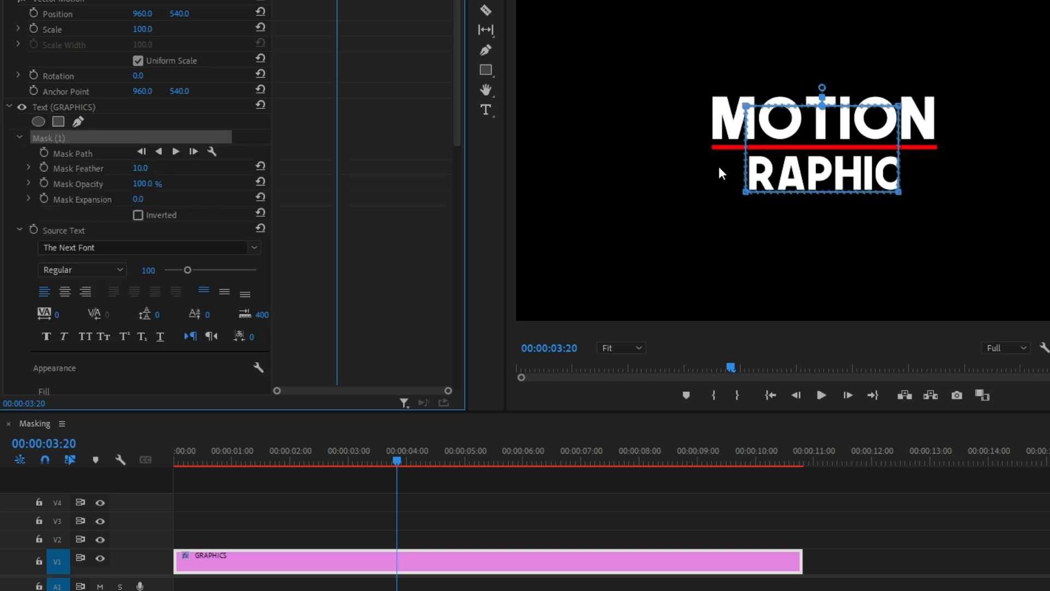
pyautogui.moveTo(745, 107); pyautogui.dragTo(702, 147)
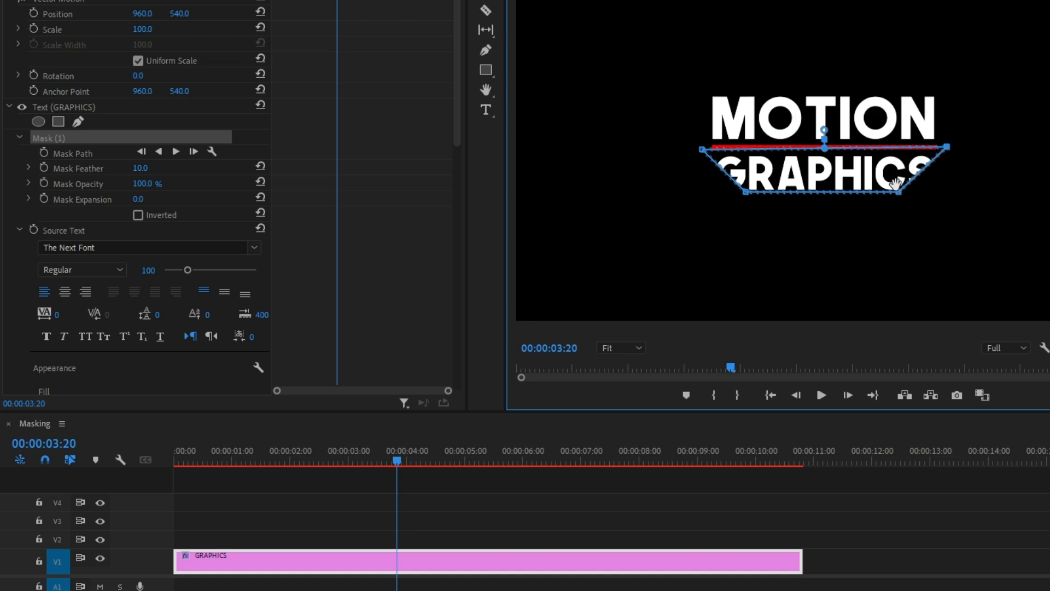
pyautogui.moveTo(898, 193); pyautogui.dragTo(947, 203)
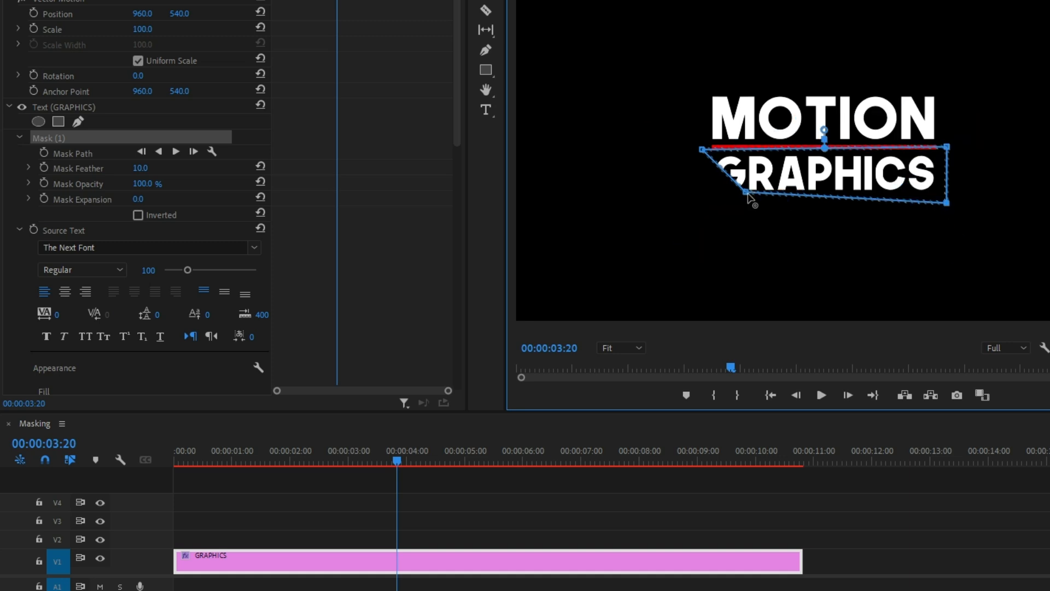
pyautogui.moveTo(746, 191); pyautogui.dragTo(698, 202)
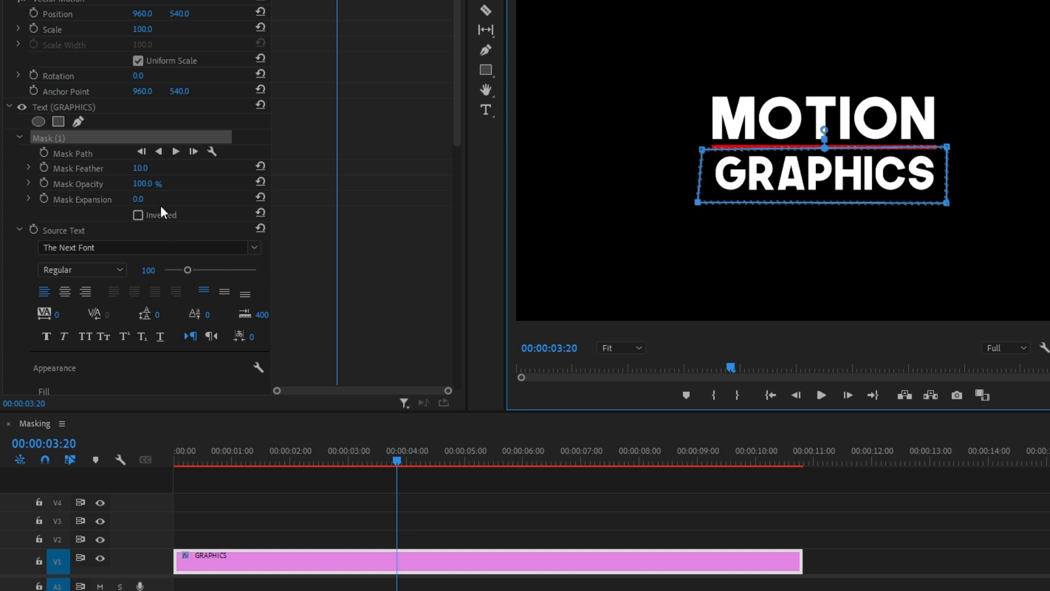
# - Keyframe the GRAPHICS text's Position at 00:00:02:05 and set its vertical value to 533.0 at 00:00:01:11 to hide it above the line
pyautogui.scroll(-6, 161, 208)
pyautogui.scroll(-5, 159, 205)
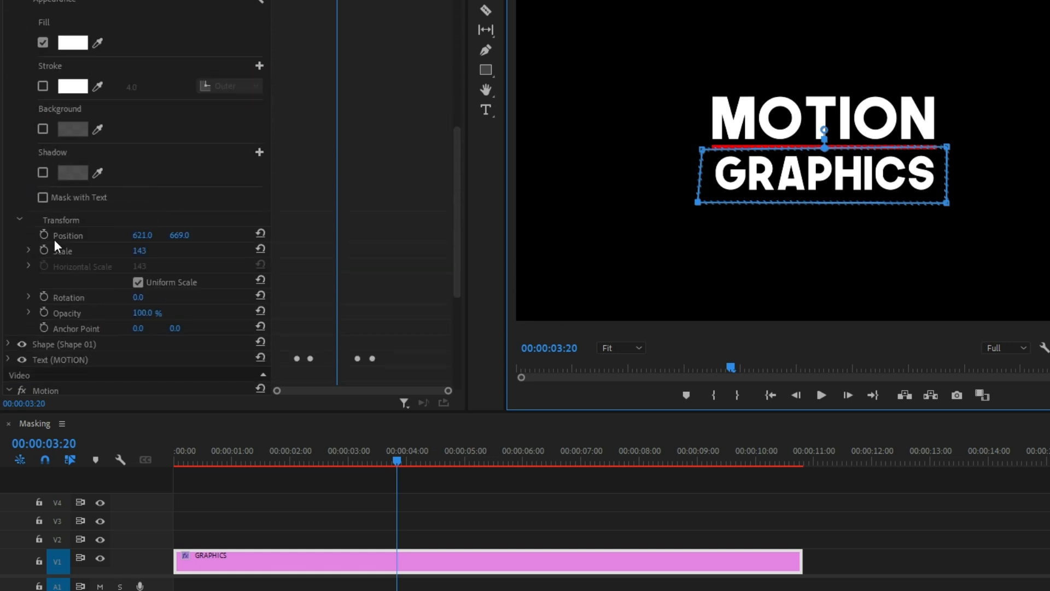
pyautogui.moveTo(398, 460)
pyautogui.mouseDown()
pyautogui.moveTo(243, 473)
pyautogui.moveTo(275, 464)
pyautogui.mouseUp()
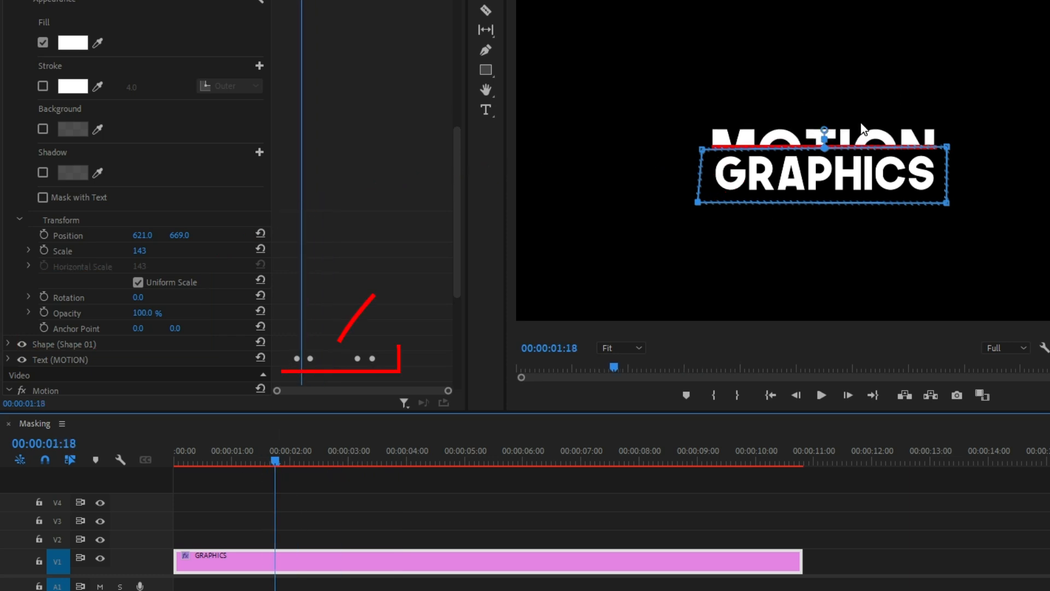
pyautogui.moveTo(302, 1); pyautogui.dragTo(309, 1)
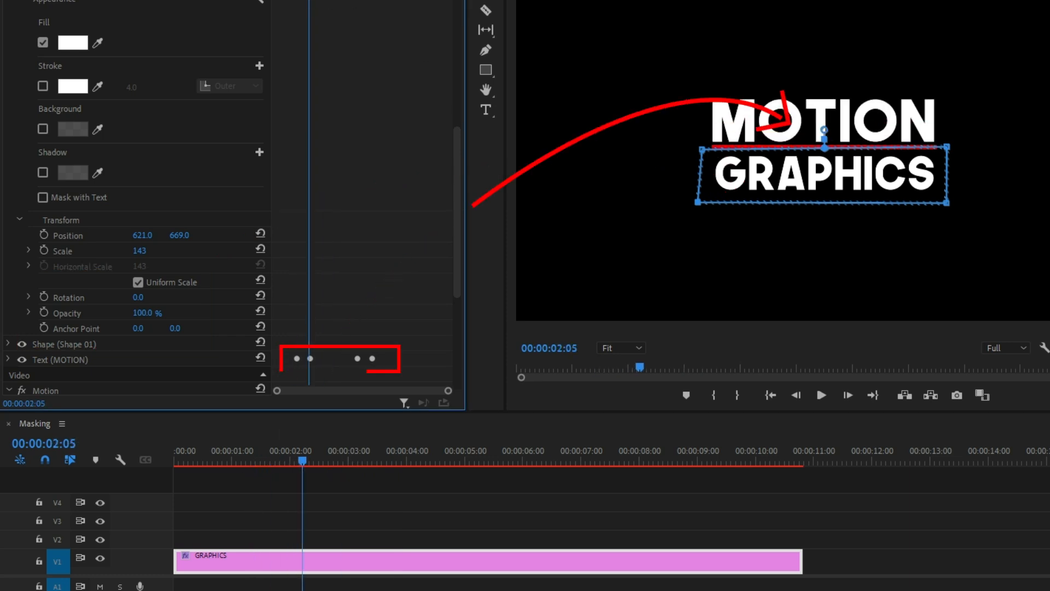
pyautogui.click(44, 234)
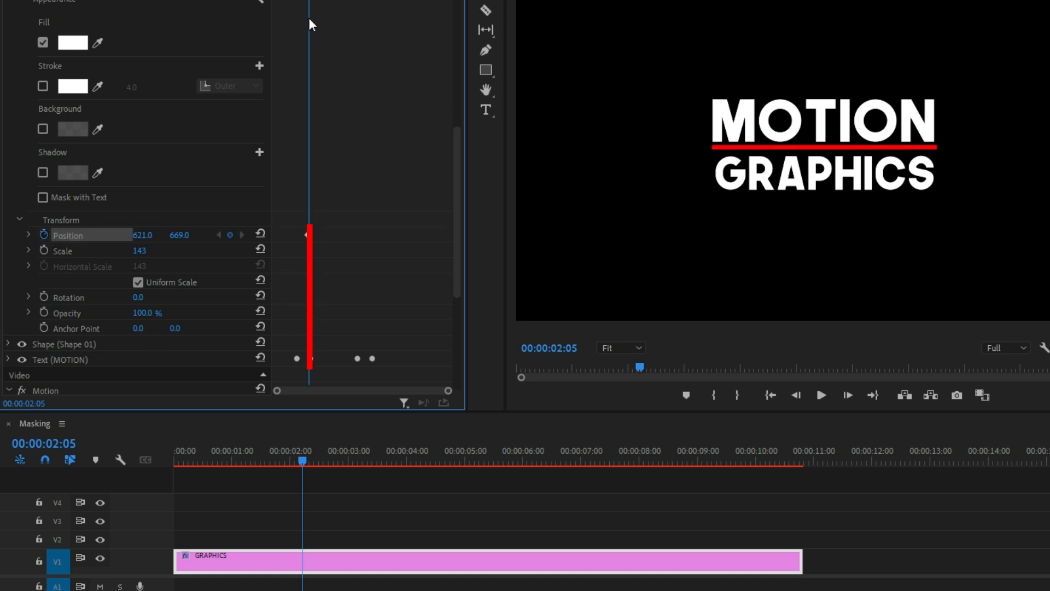
pyautogui.moveTo(309, 1); pyautogui.dragTo(296, 1)
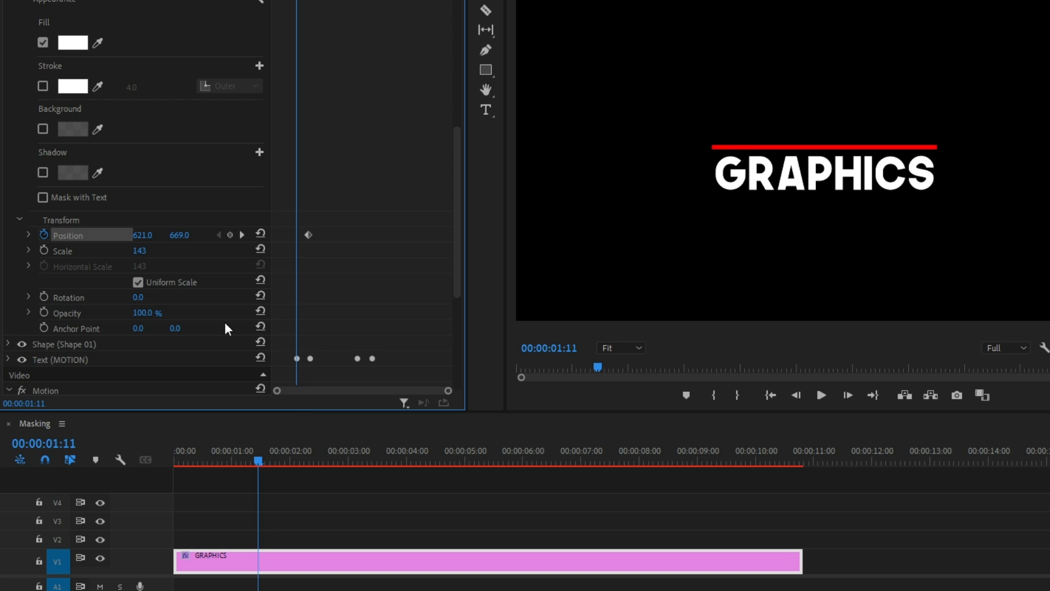
pyautogui.moveTo(180, 235); pyautogui.dragTo(104, 234)
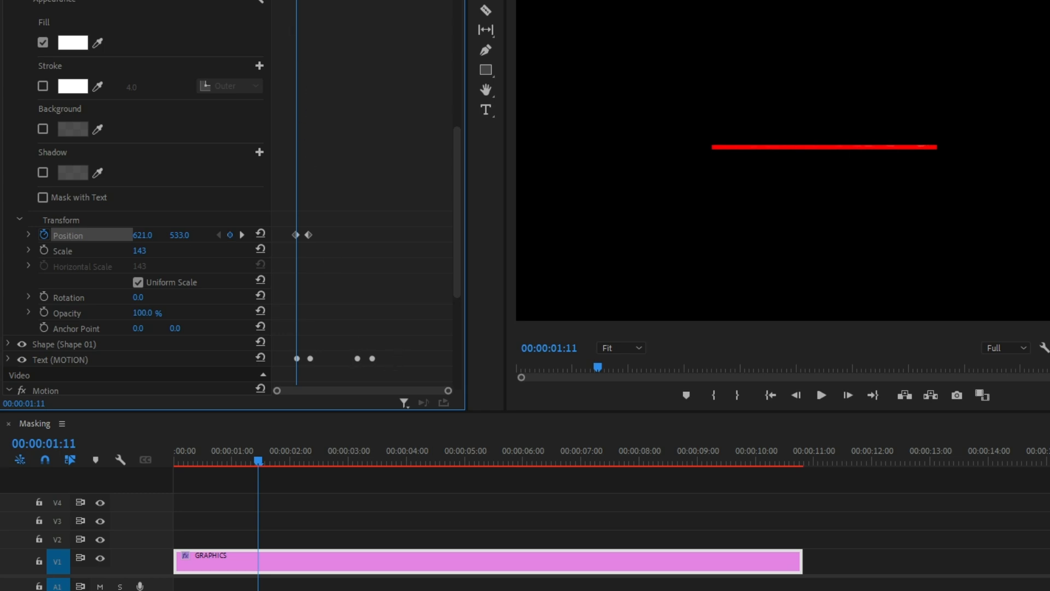
# - Duplicate the GRAPHICS text's second Position keyframe at 00:00:04:23 and its first one at 00:00:05:20, and return to the sequence start
pyautogui.moveTo(297, 1); pyautogui.dragTo(356, 1)
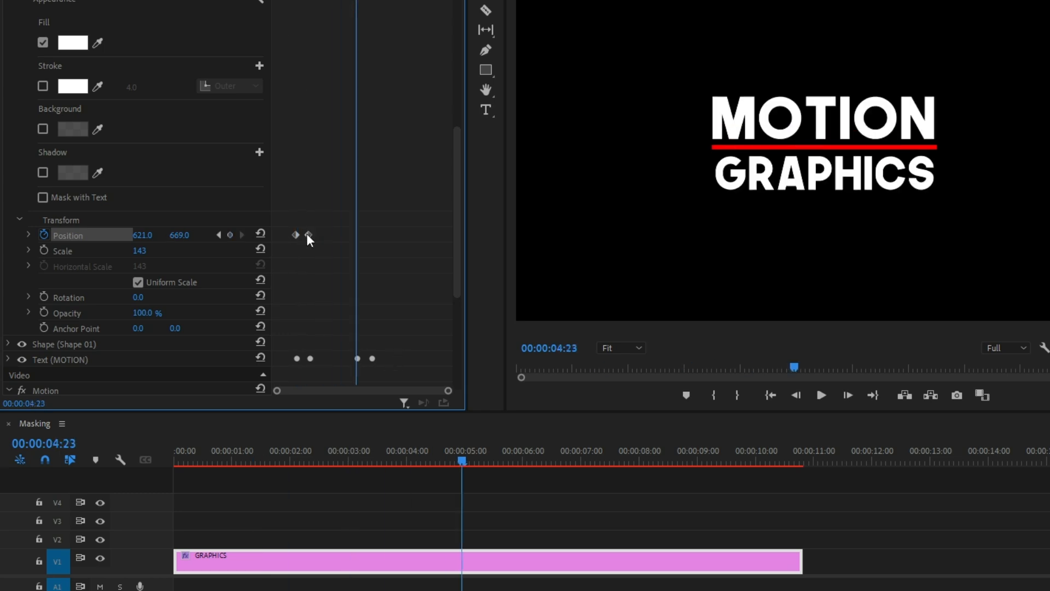
pyautogui.moveTo(310, 235); pyautogui.dragTo(354, 236)
pyautogui.press('space')
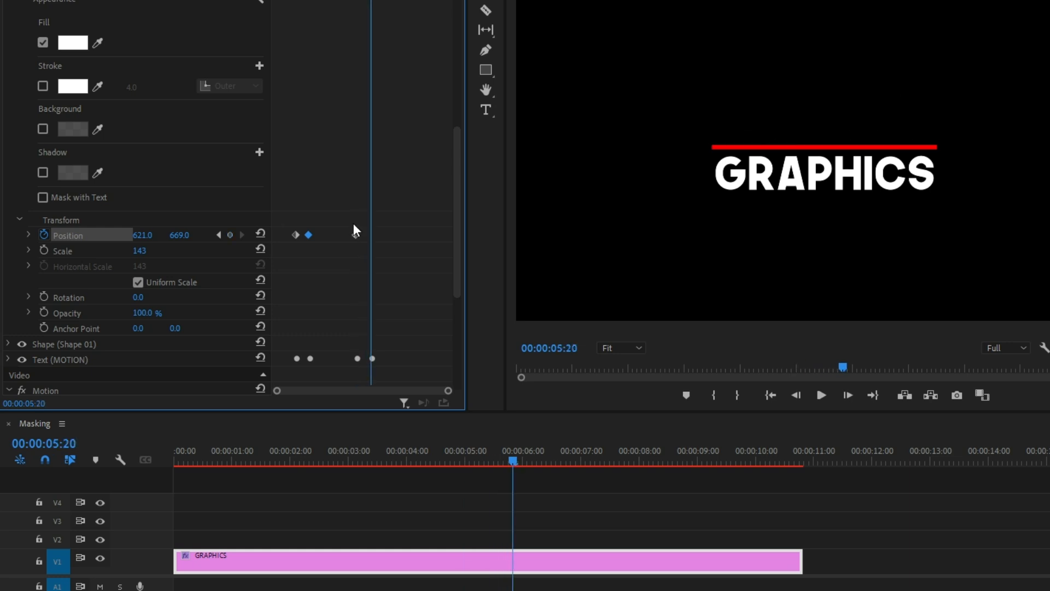
pyautogui.moveTo(295, 235); pyautogui.dragTo(369, 244)
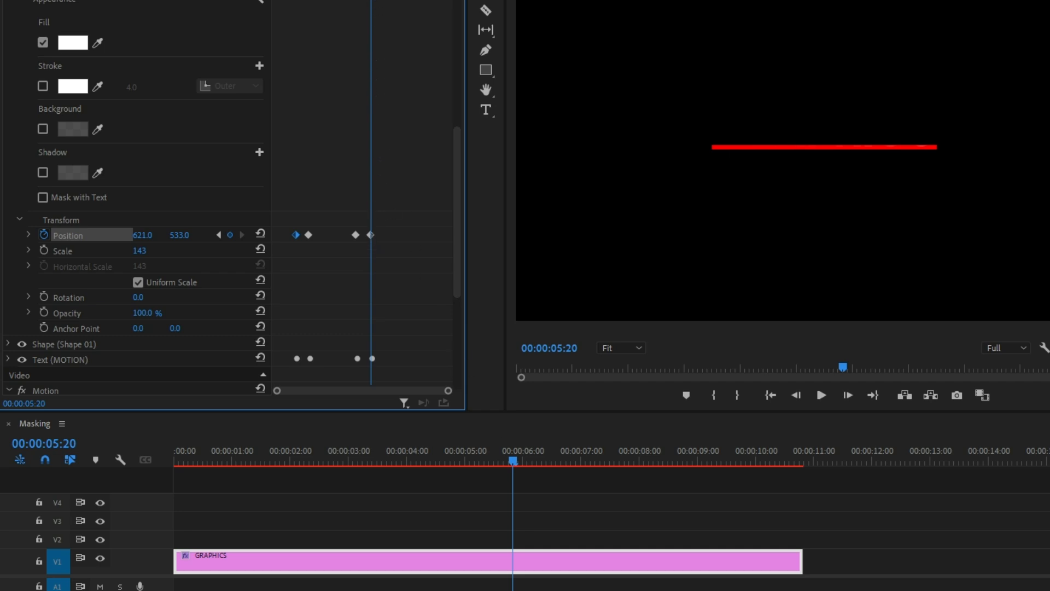
pyautogui.press('Home')
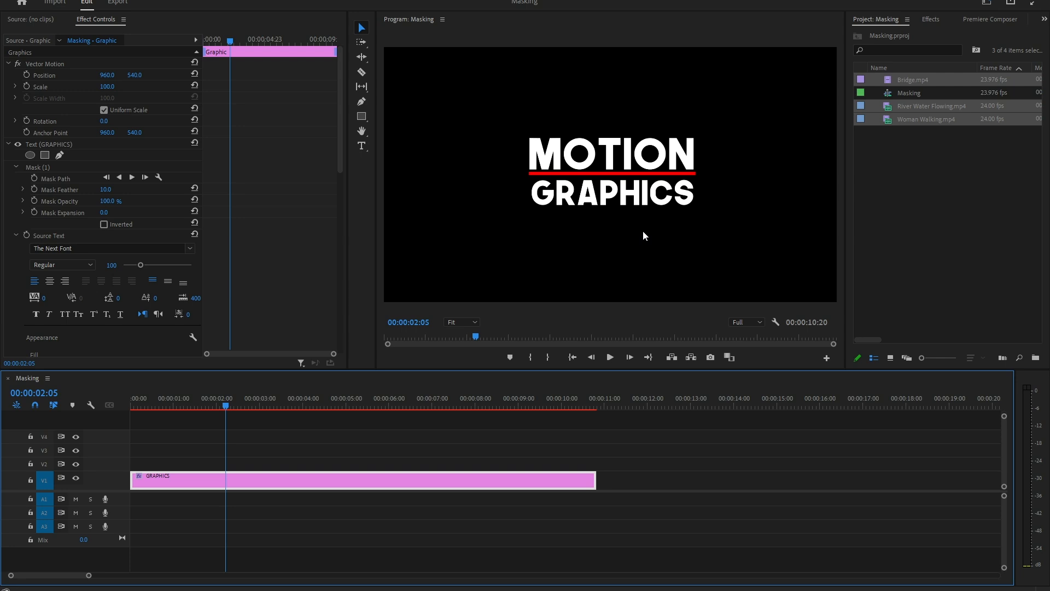
# - Expand the V1 track's height in the timeline to show the title clip's thumbnail
pyautogui.doubleClick(121, 482)
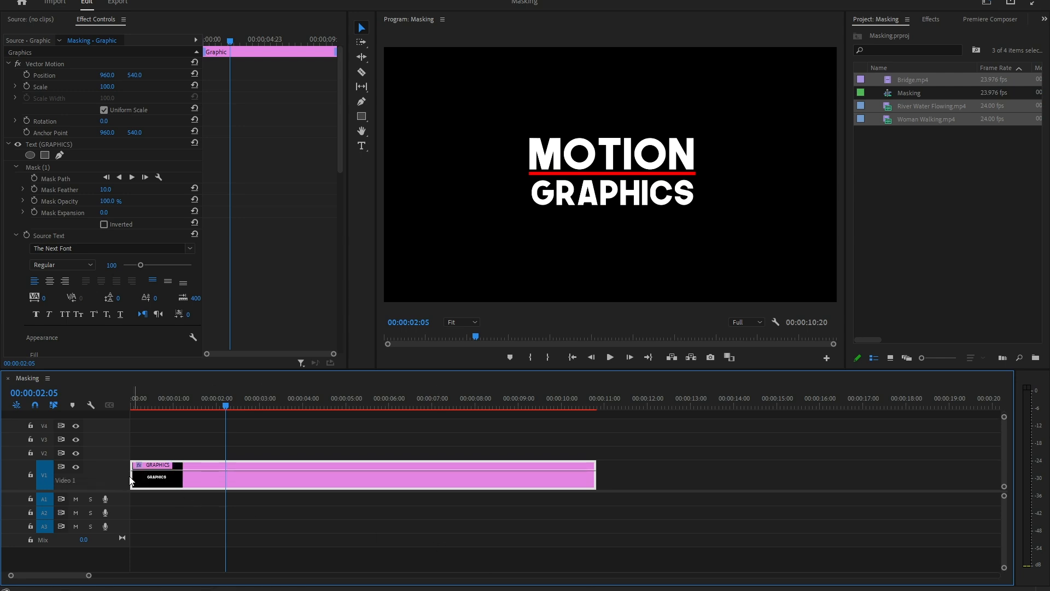